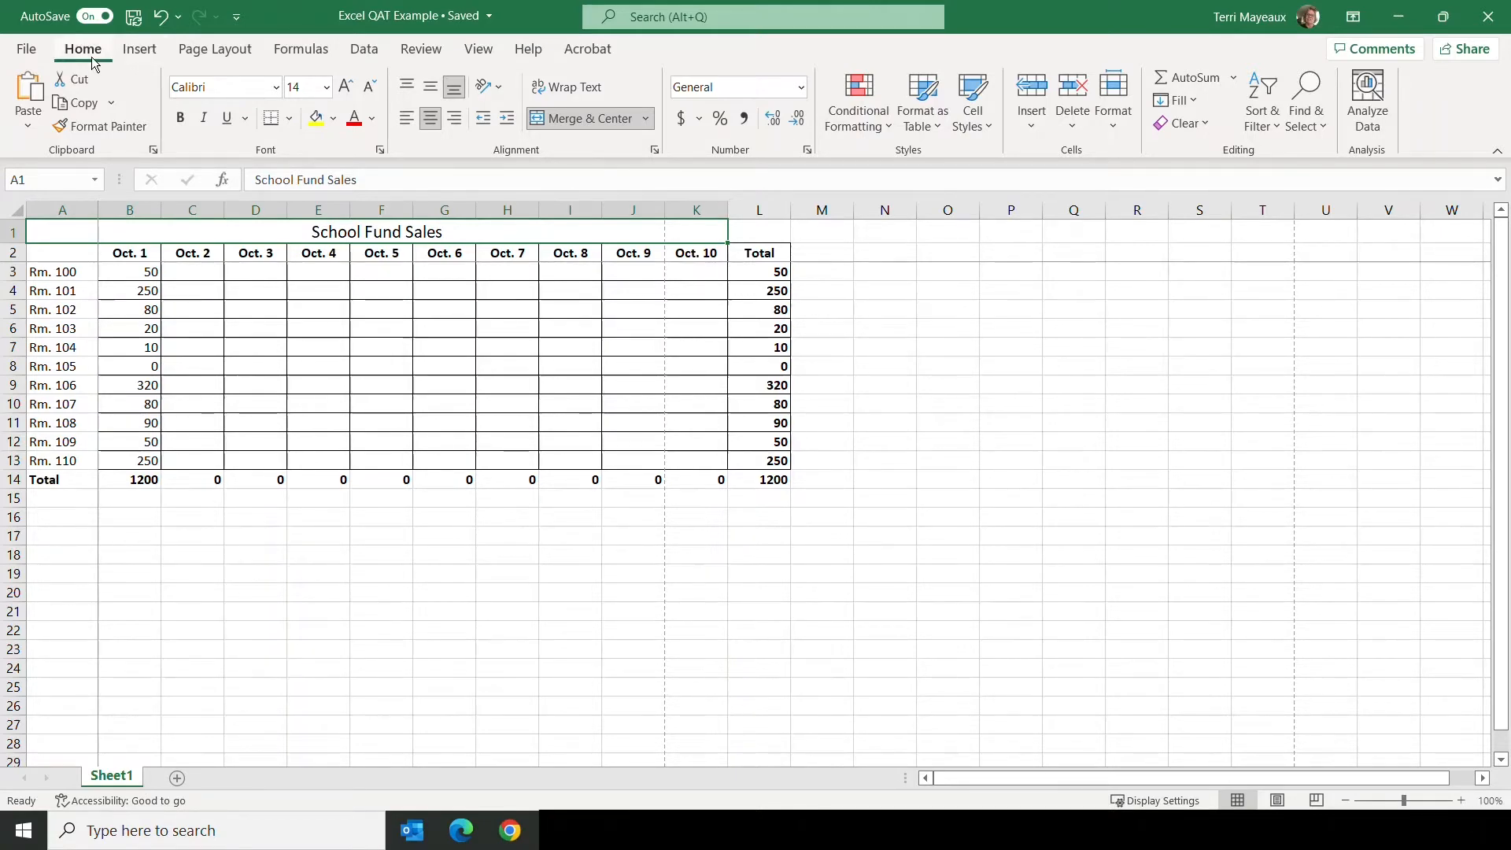
click(145, 51)
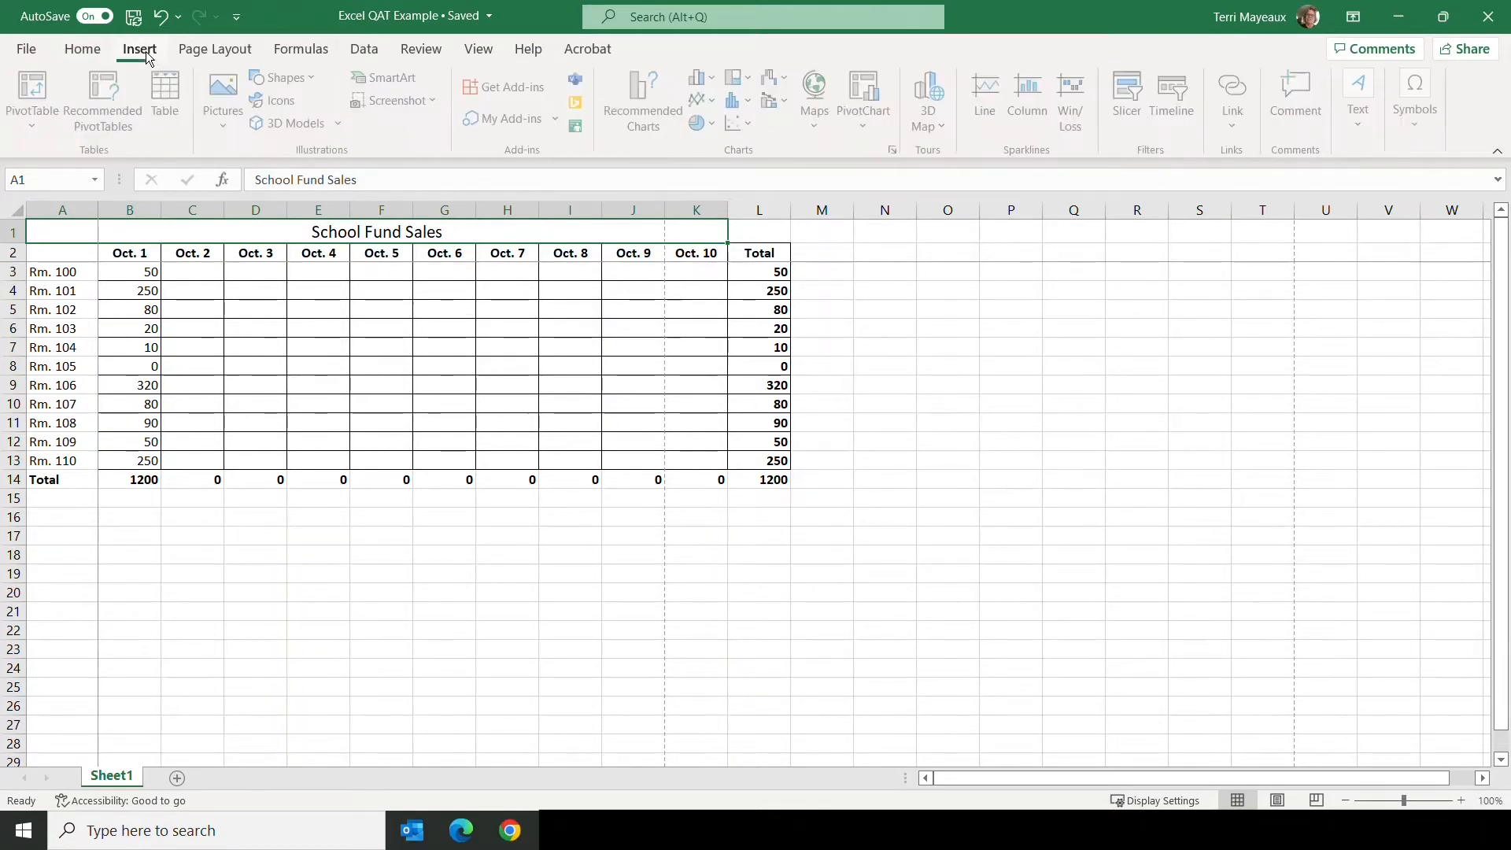
click(229, 52)
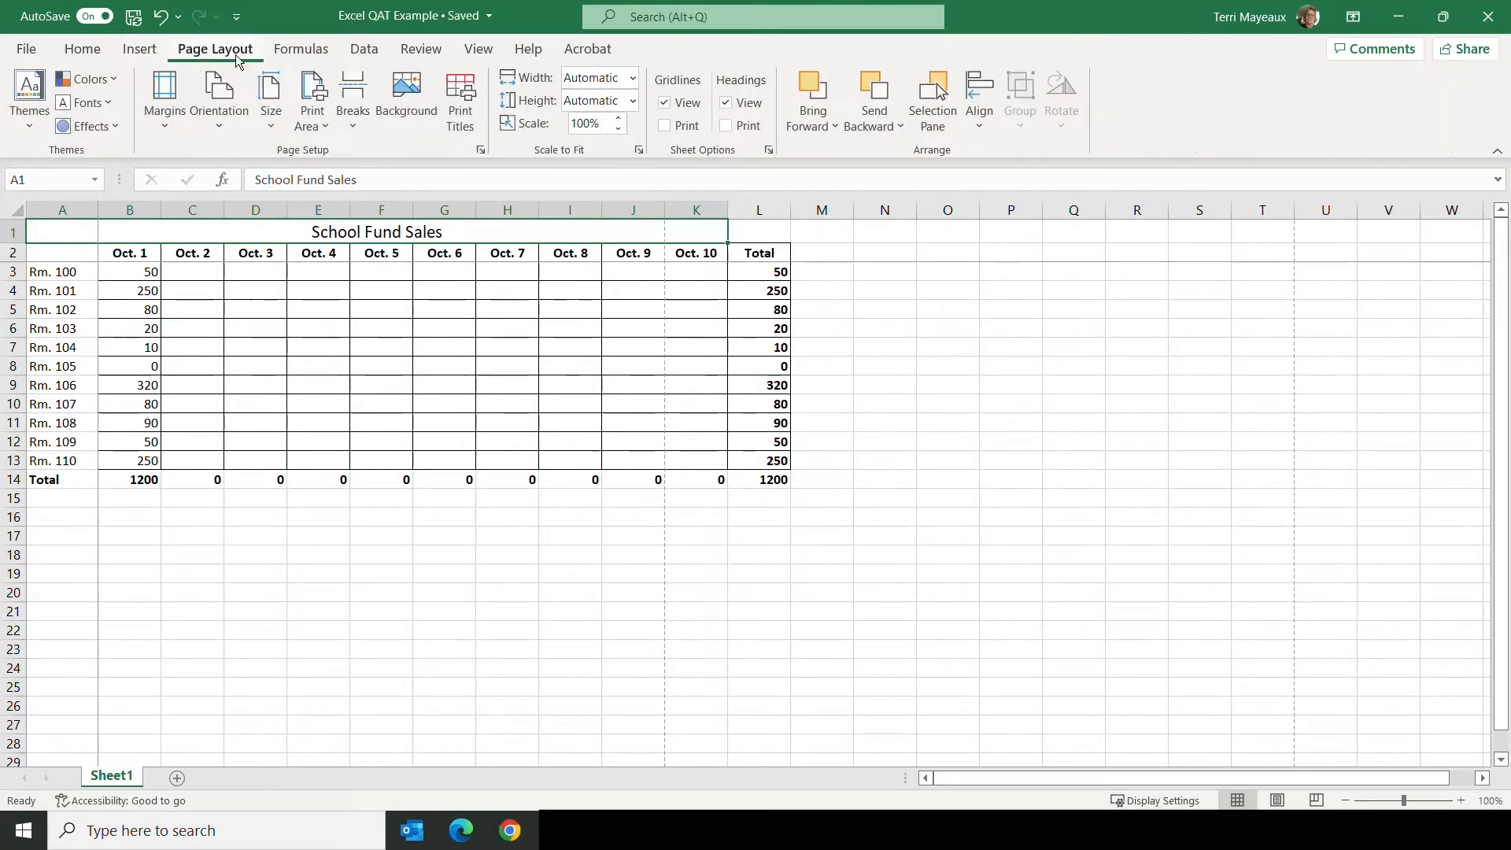
click(314, 49)
click(356, 49)
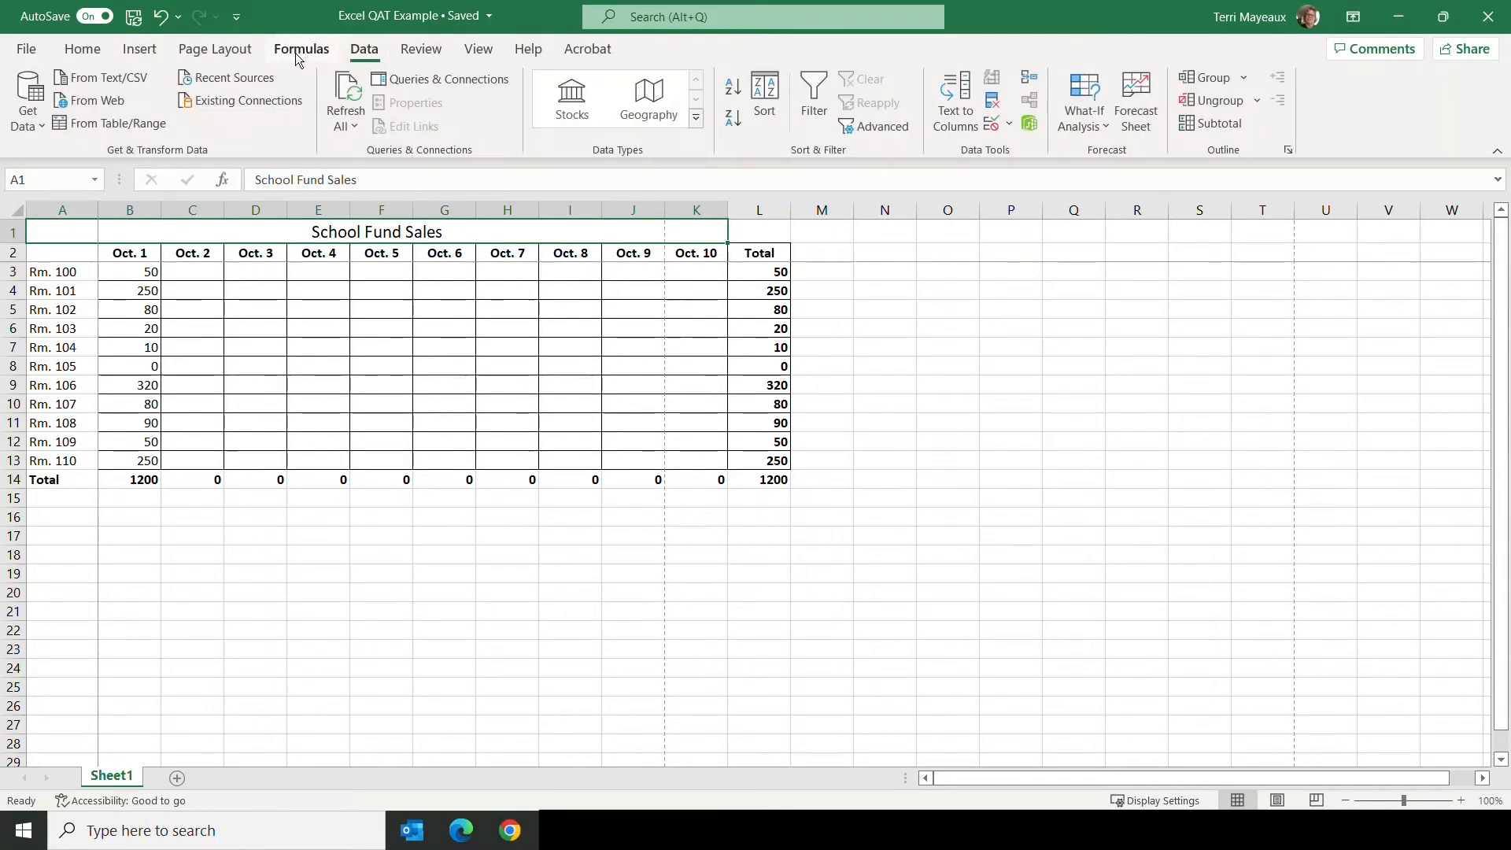
click(98, 53)
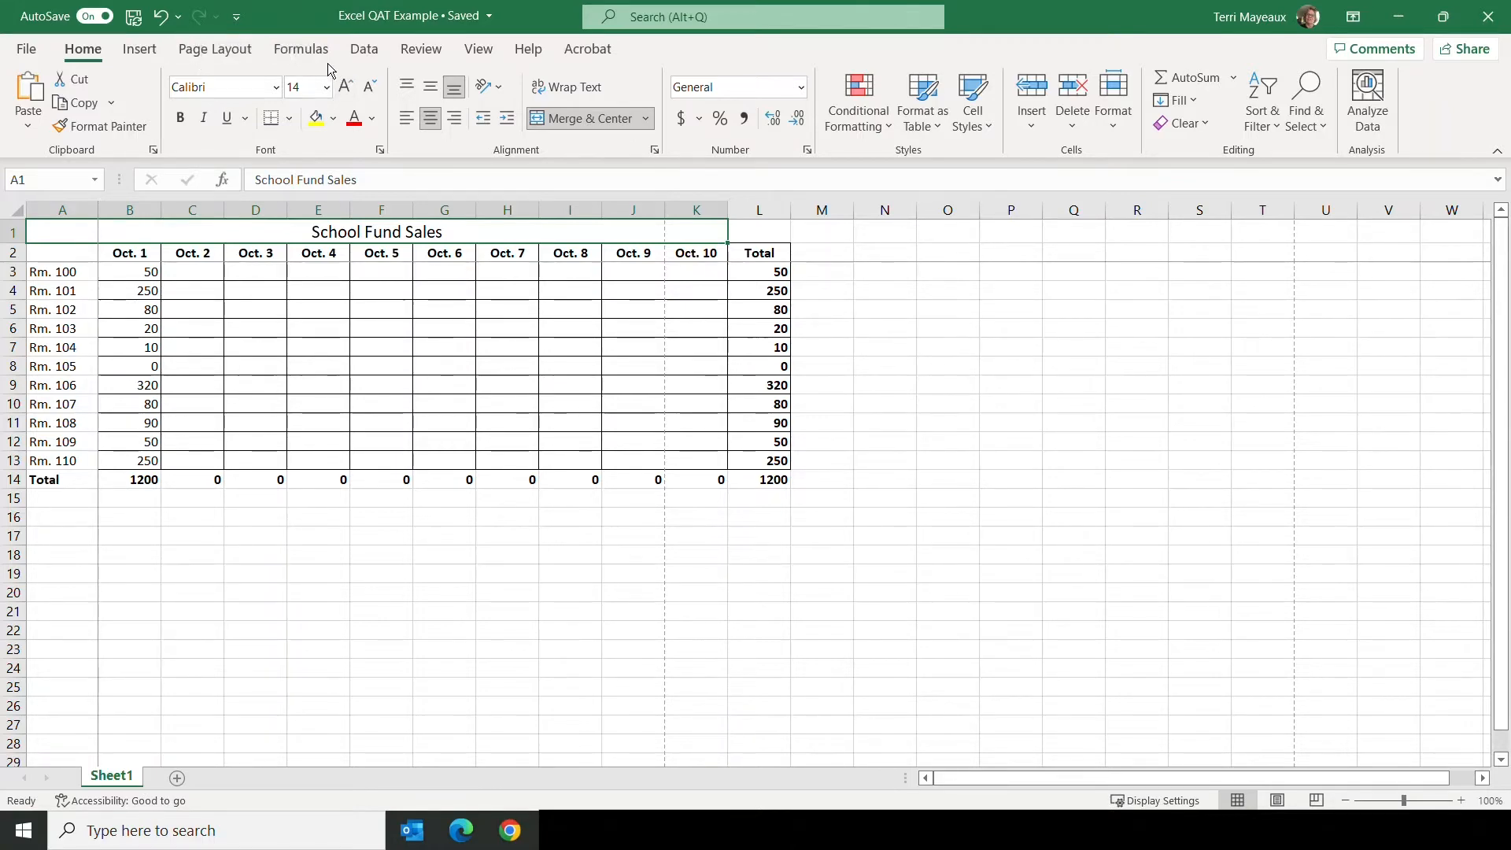
Step: Add the Freeze Panes and Page Break Preview commands from the View commands to the Quick Access Toolbar
click(479, 49)
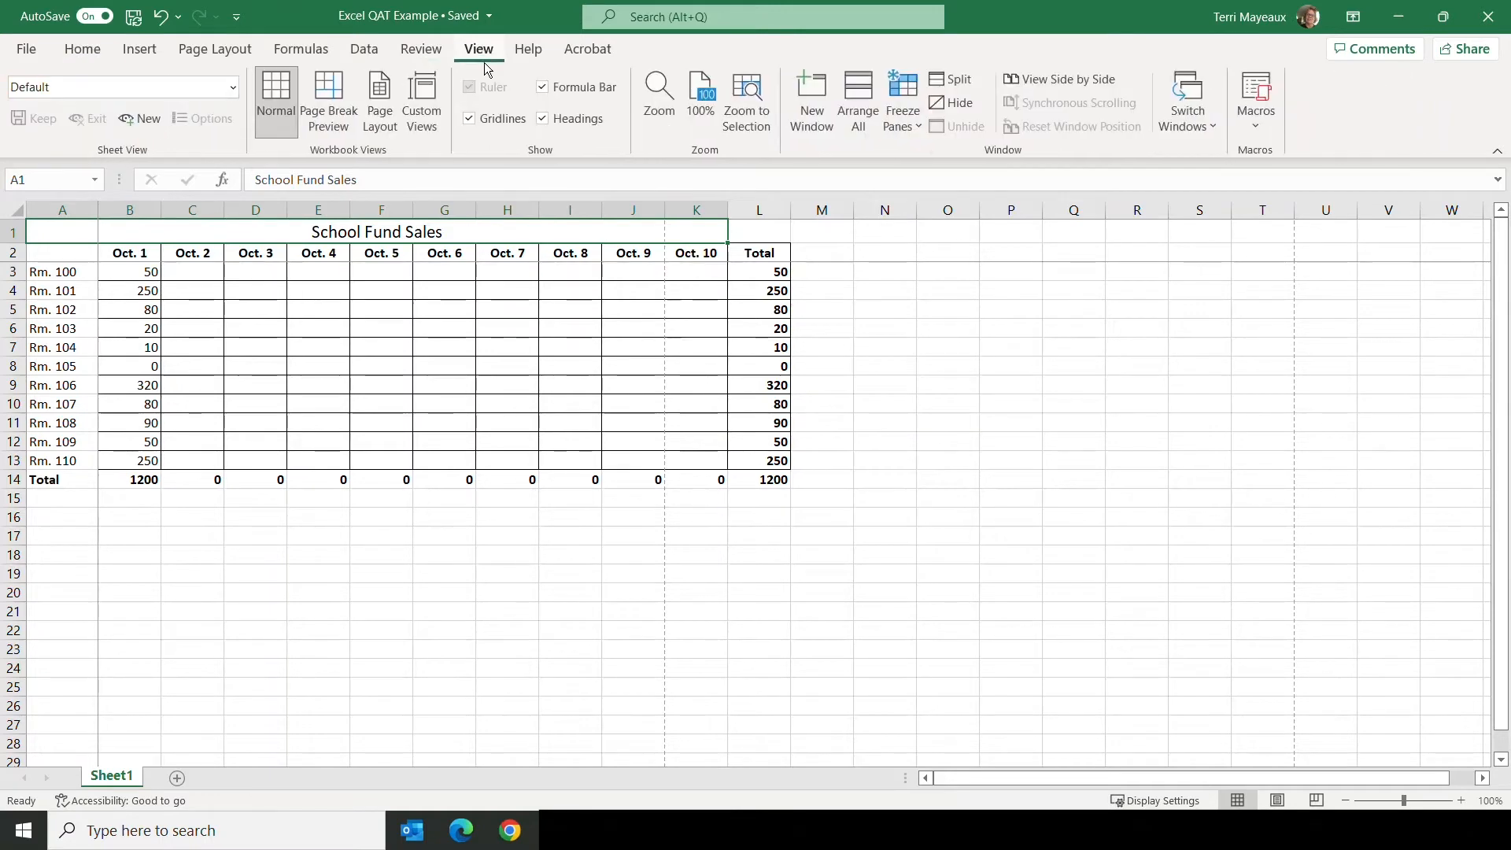
click(918, 129)
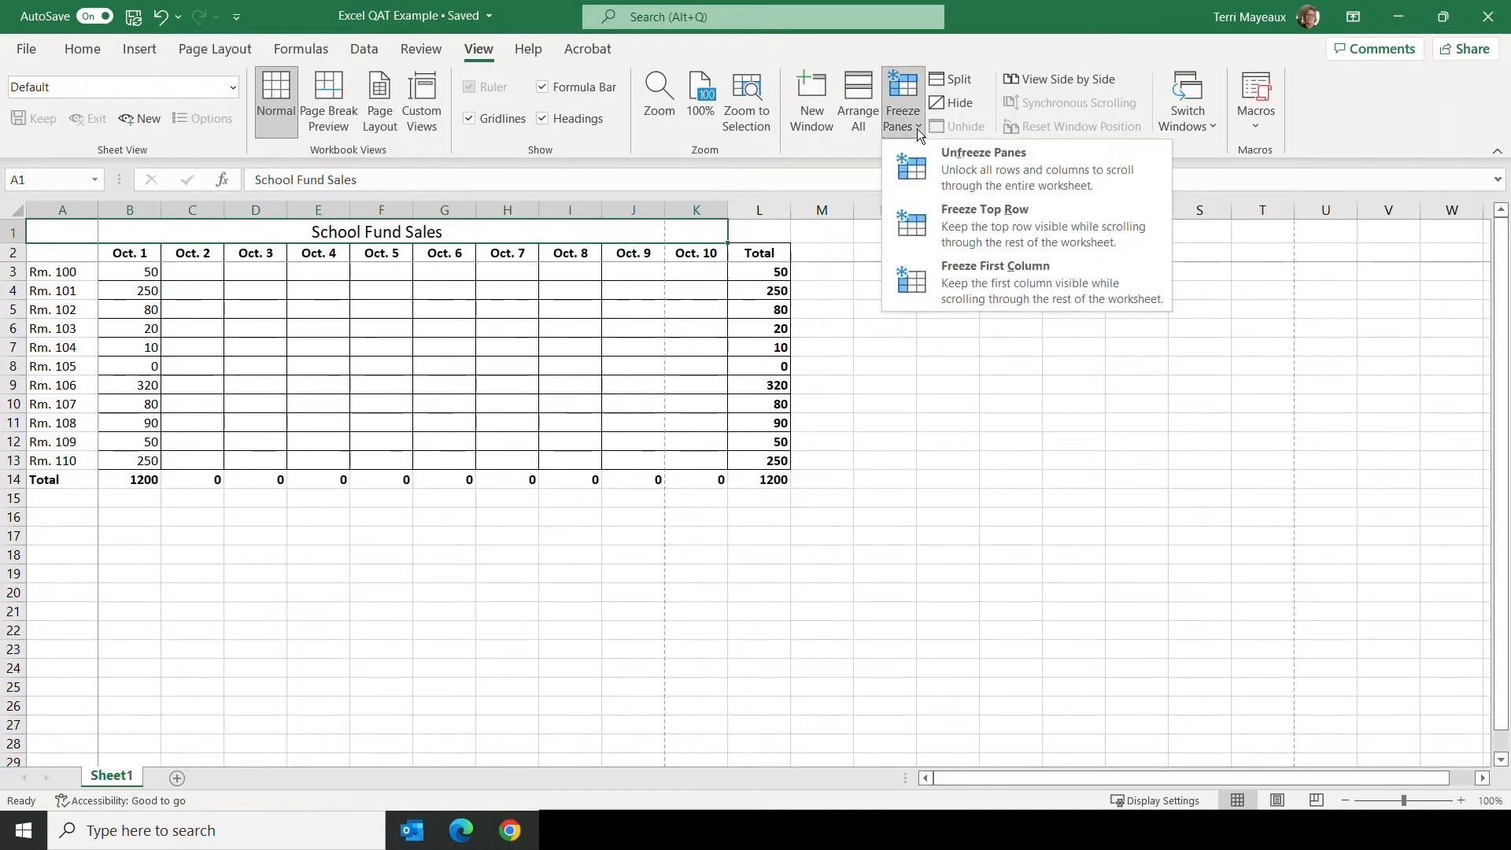
click(917, 129)
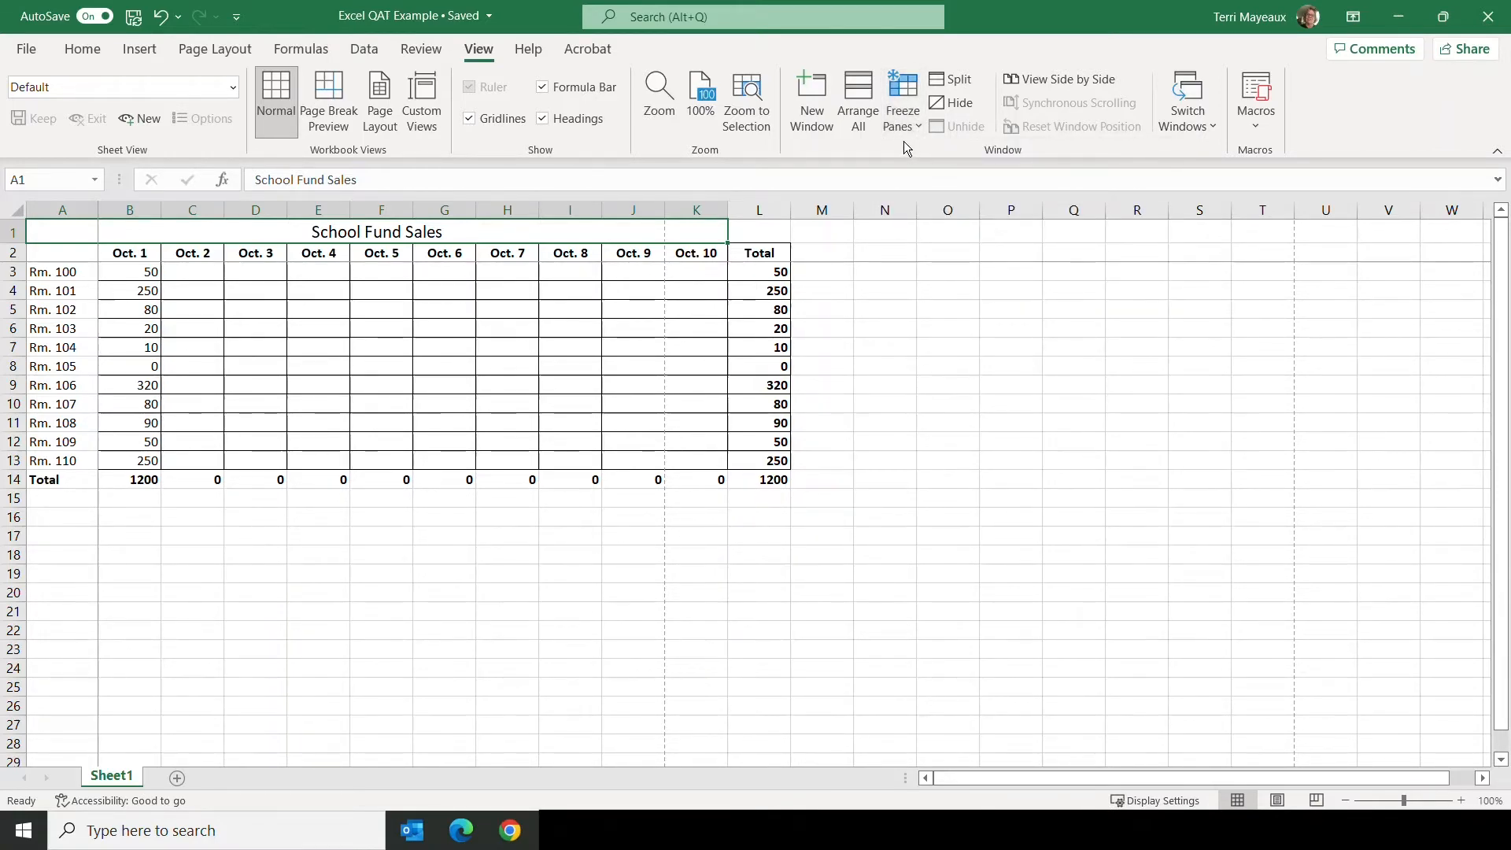
right_click(908, 88)
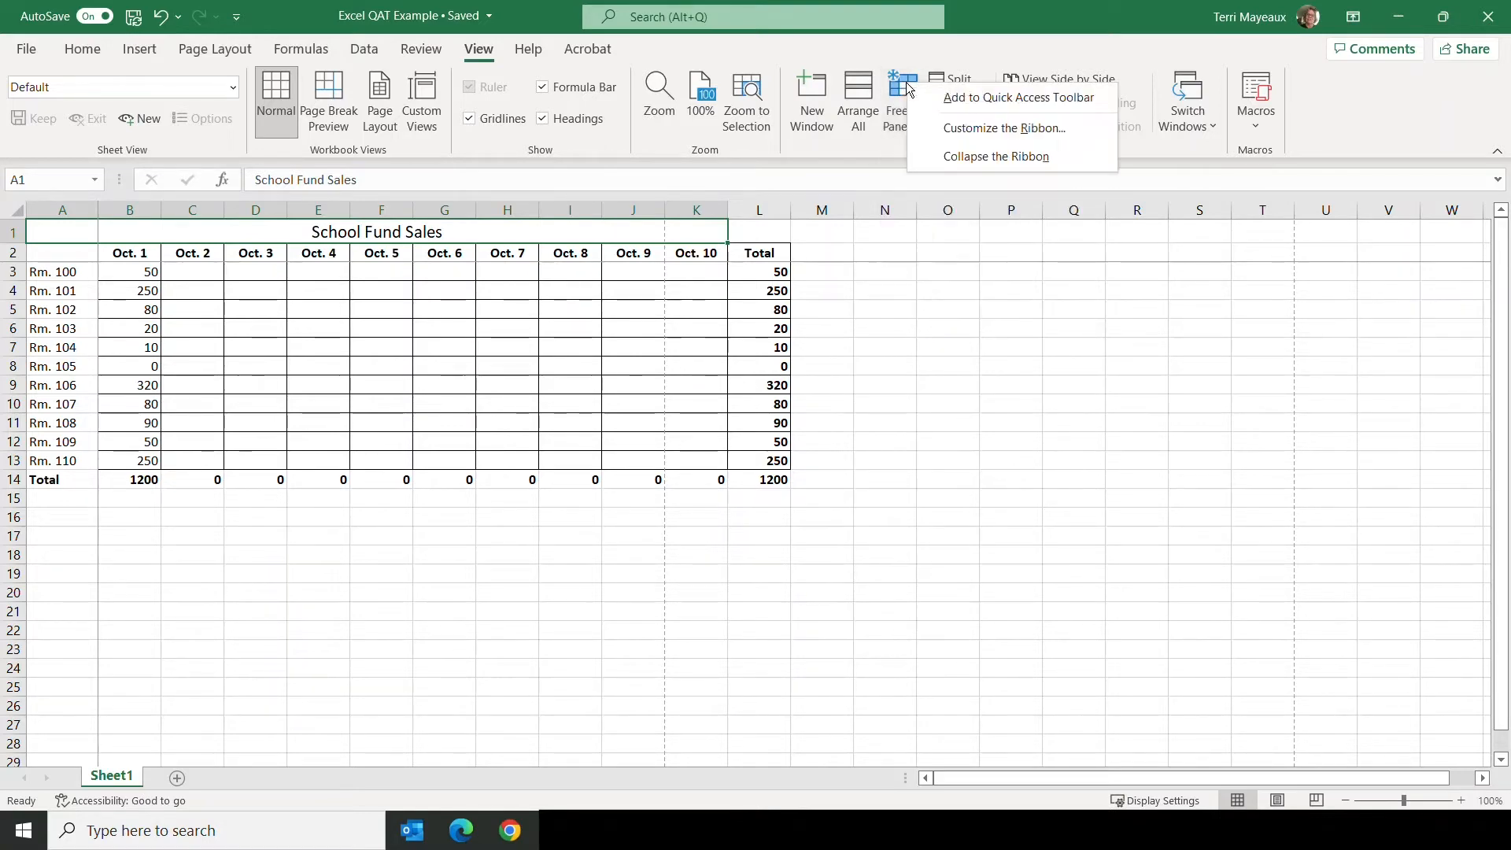
click(971, 98)
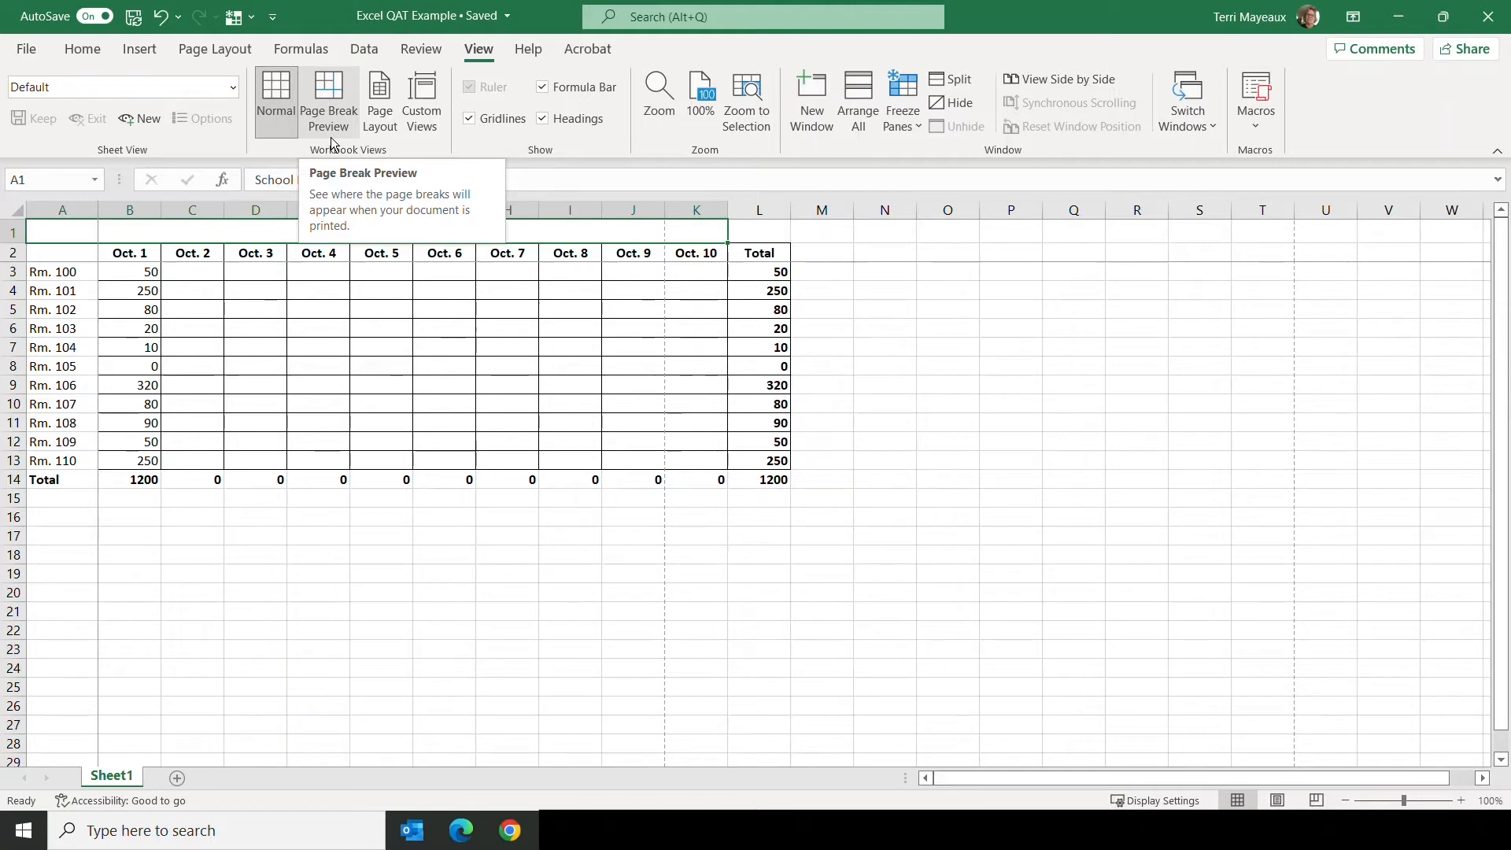
right_click(332, 89)
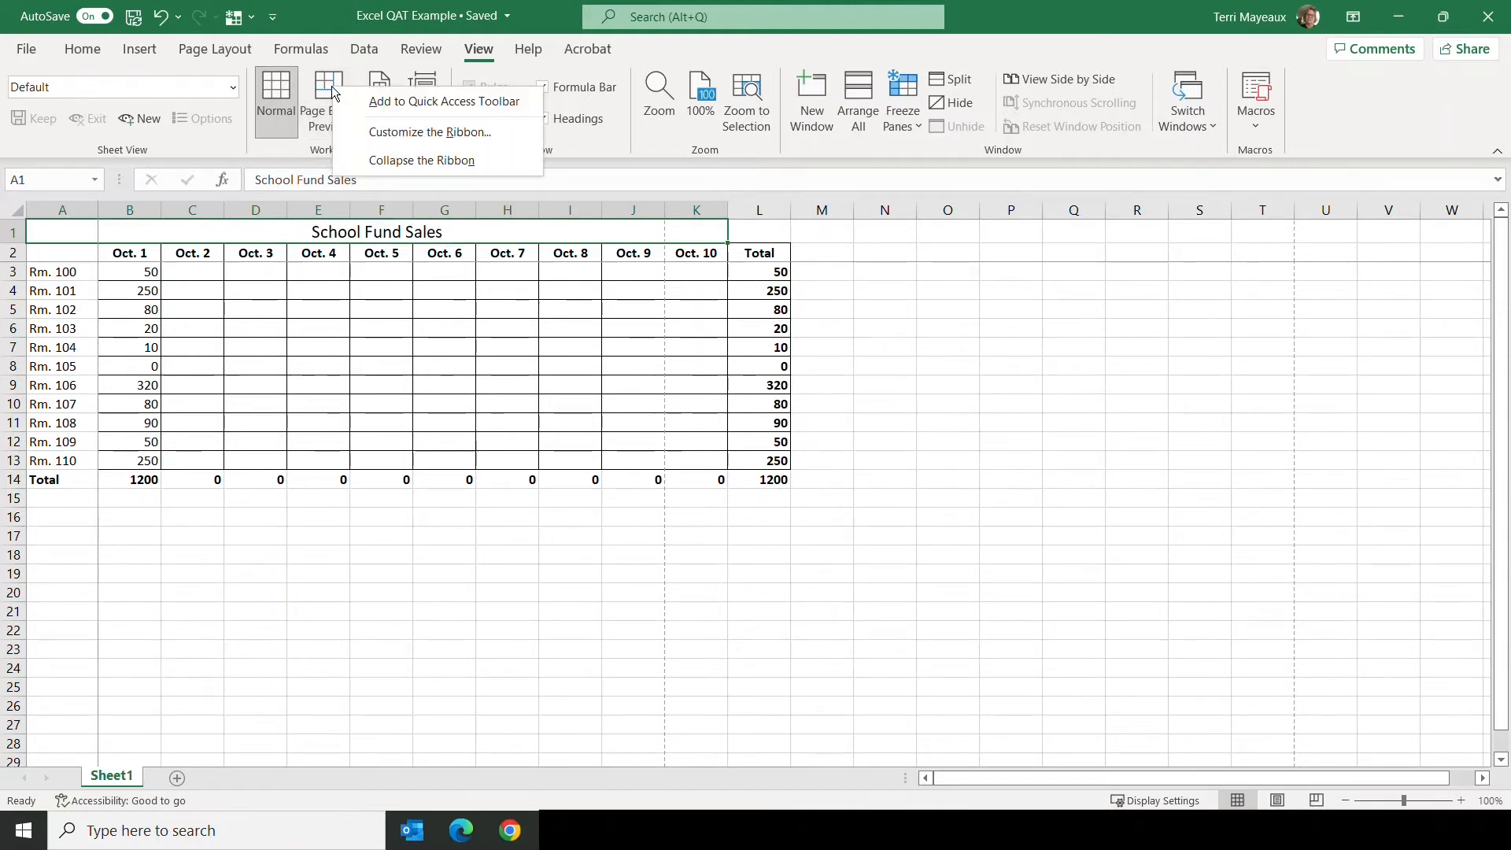
click(424, 103)
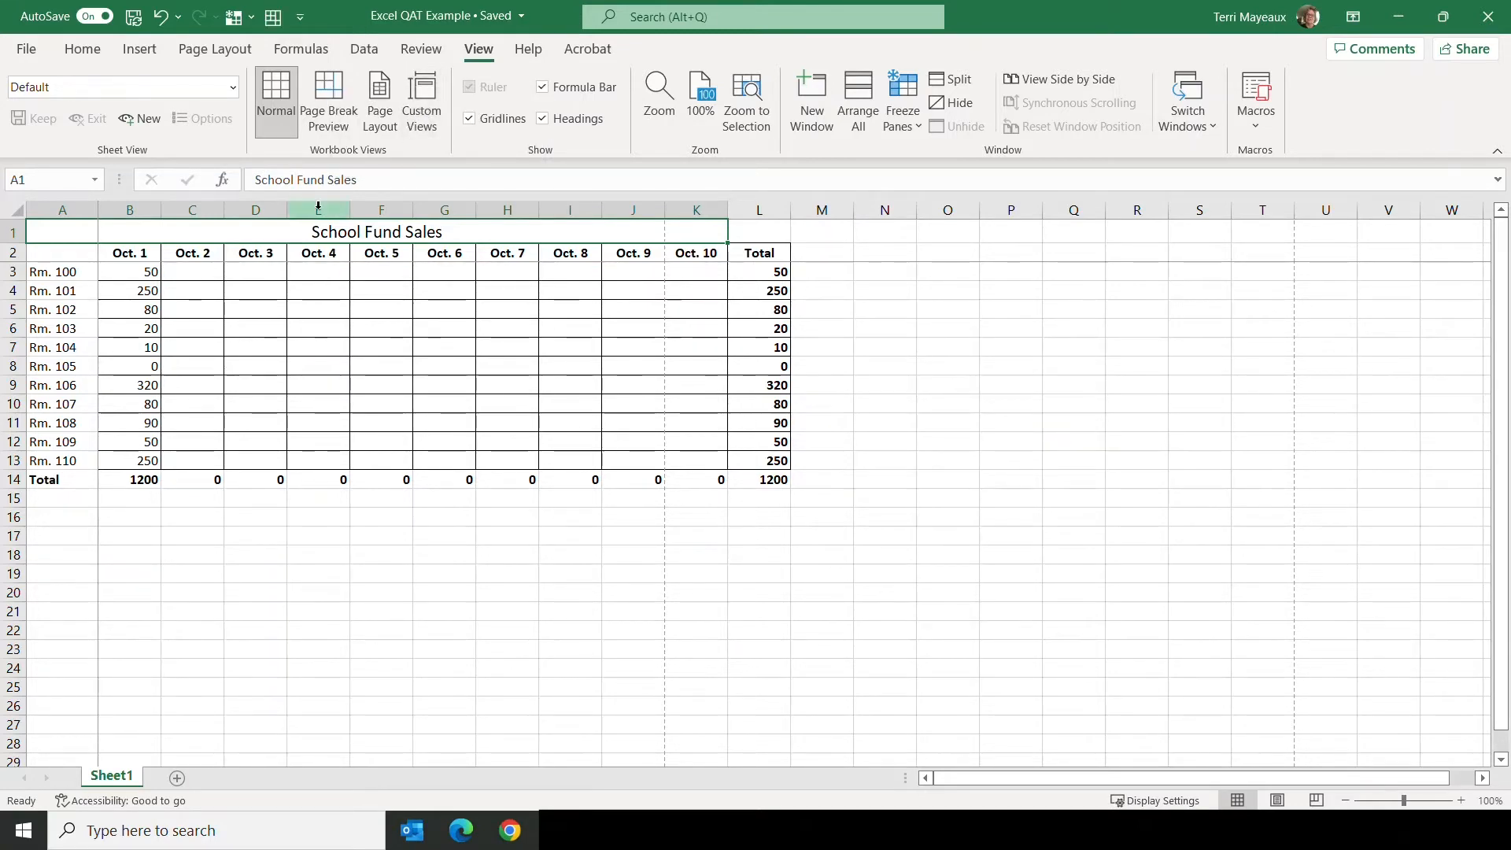
Step: Display the sheet in Page Break Preview using its Quick Access Toolbar shortcut, and return it to Normal view
click(91, 49)
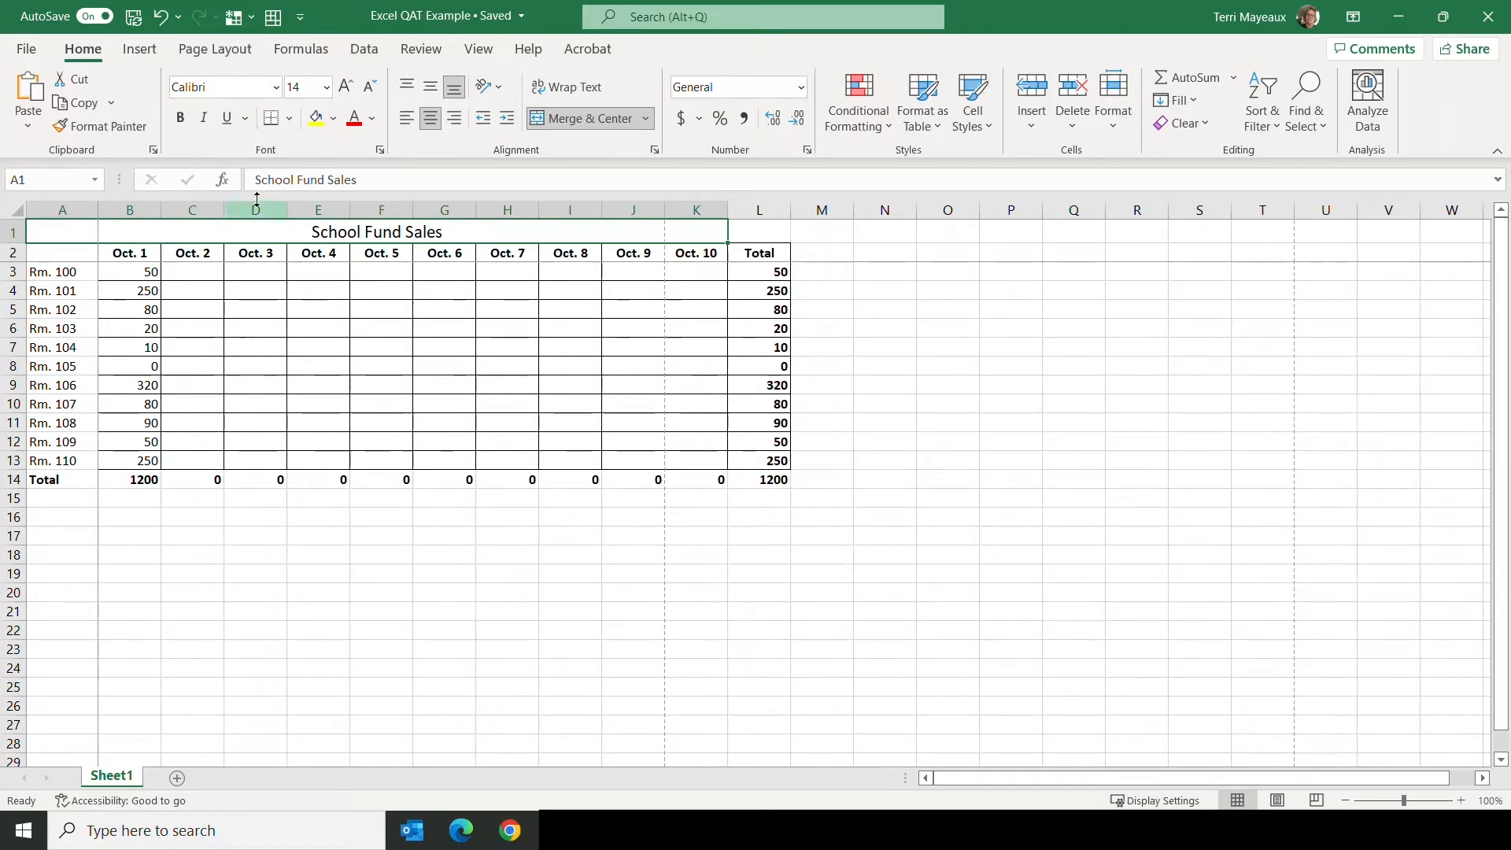
click(280, 19)
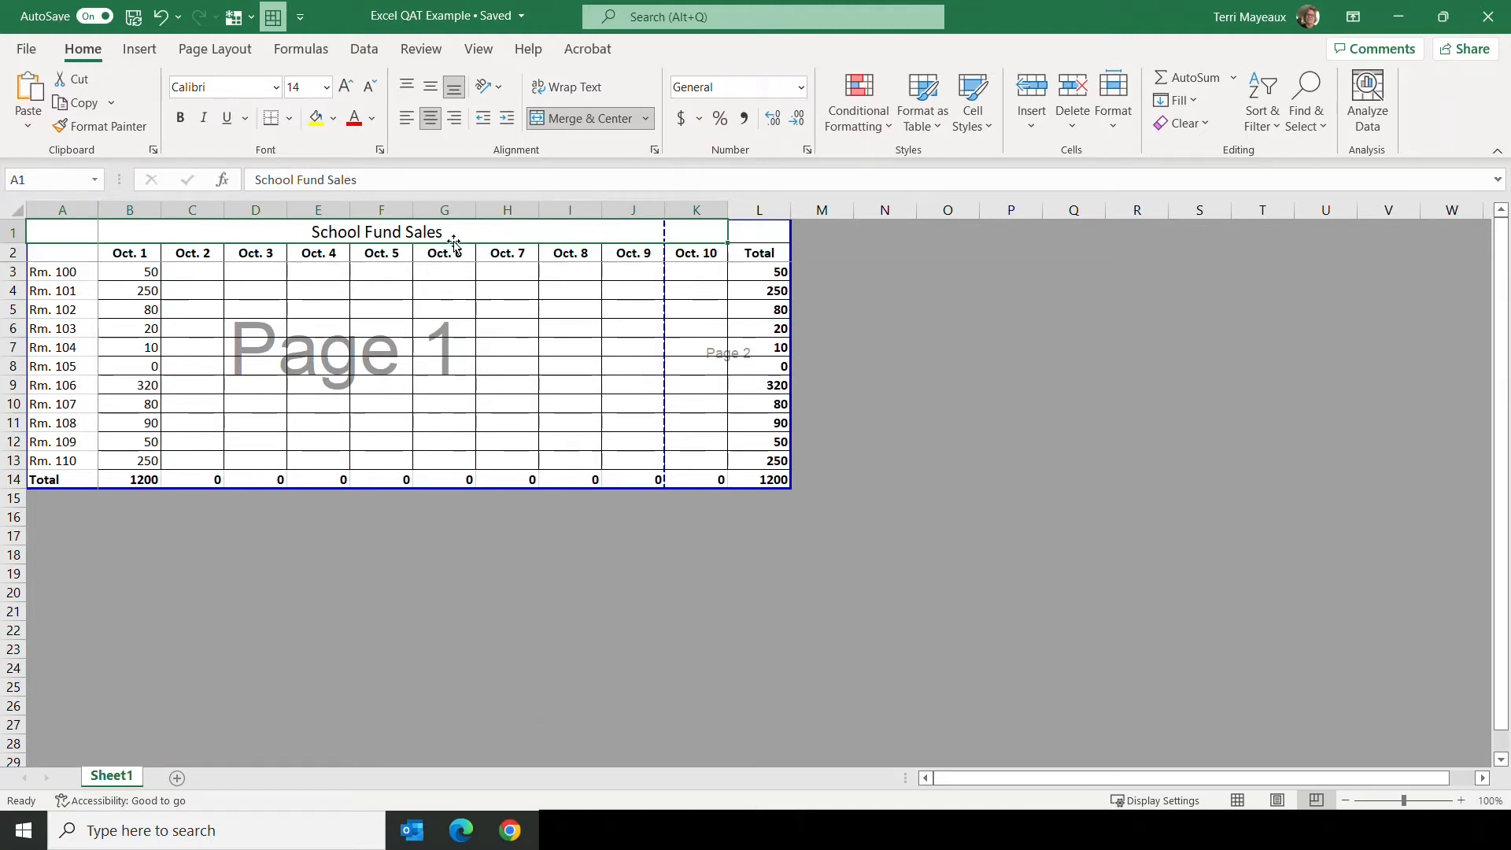
click(479, 49)
click(276, 93)
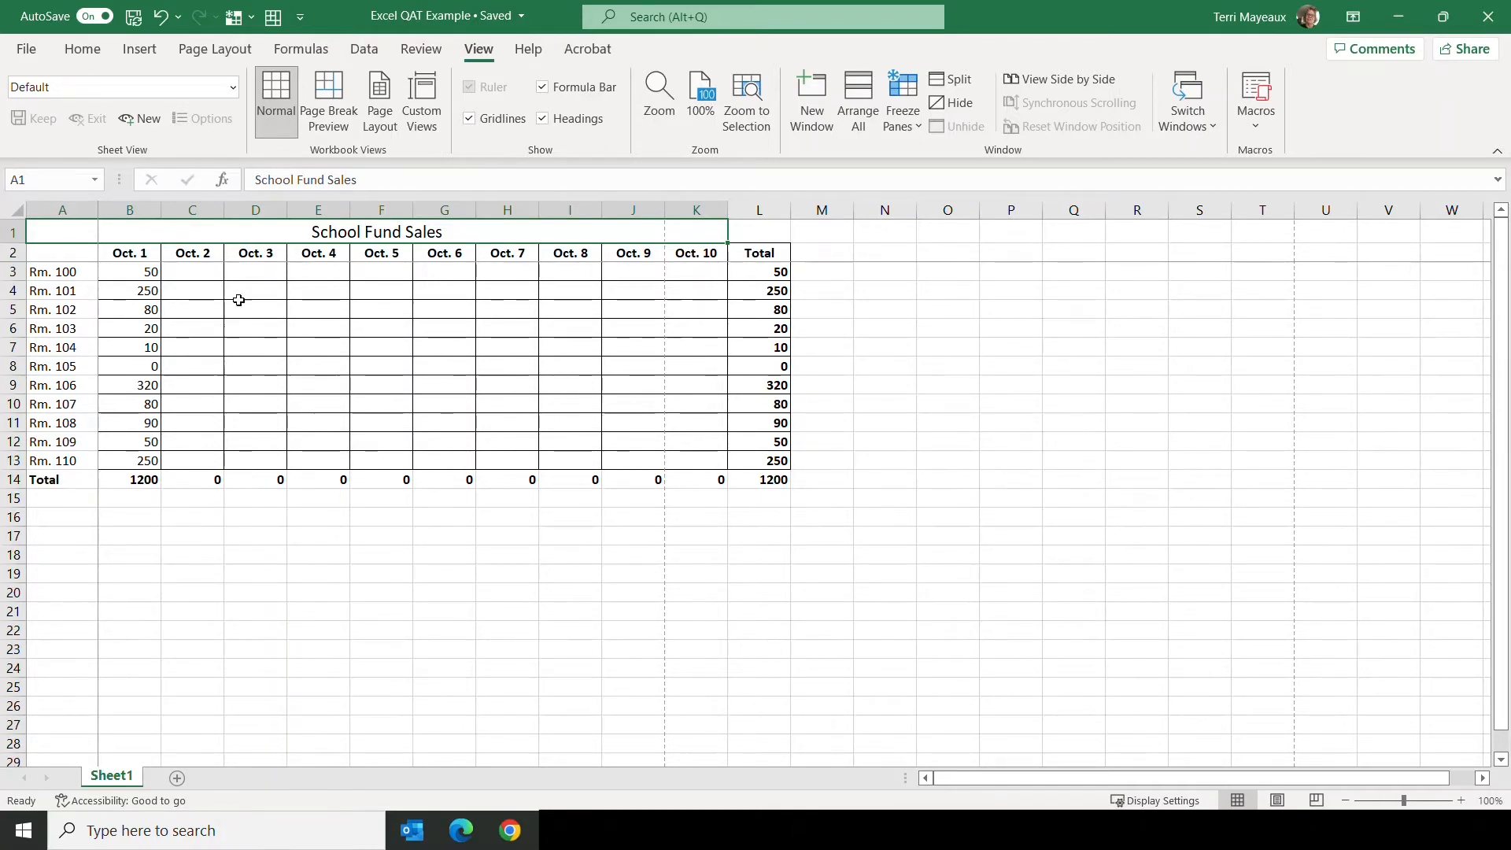
Step: Add the Open command to the Quick Access Toolbar and try it out, returning to the worksheet without opening a file
click(299, 19)
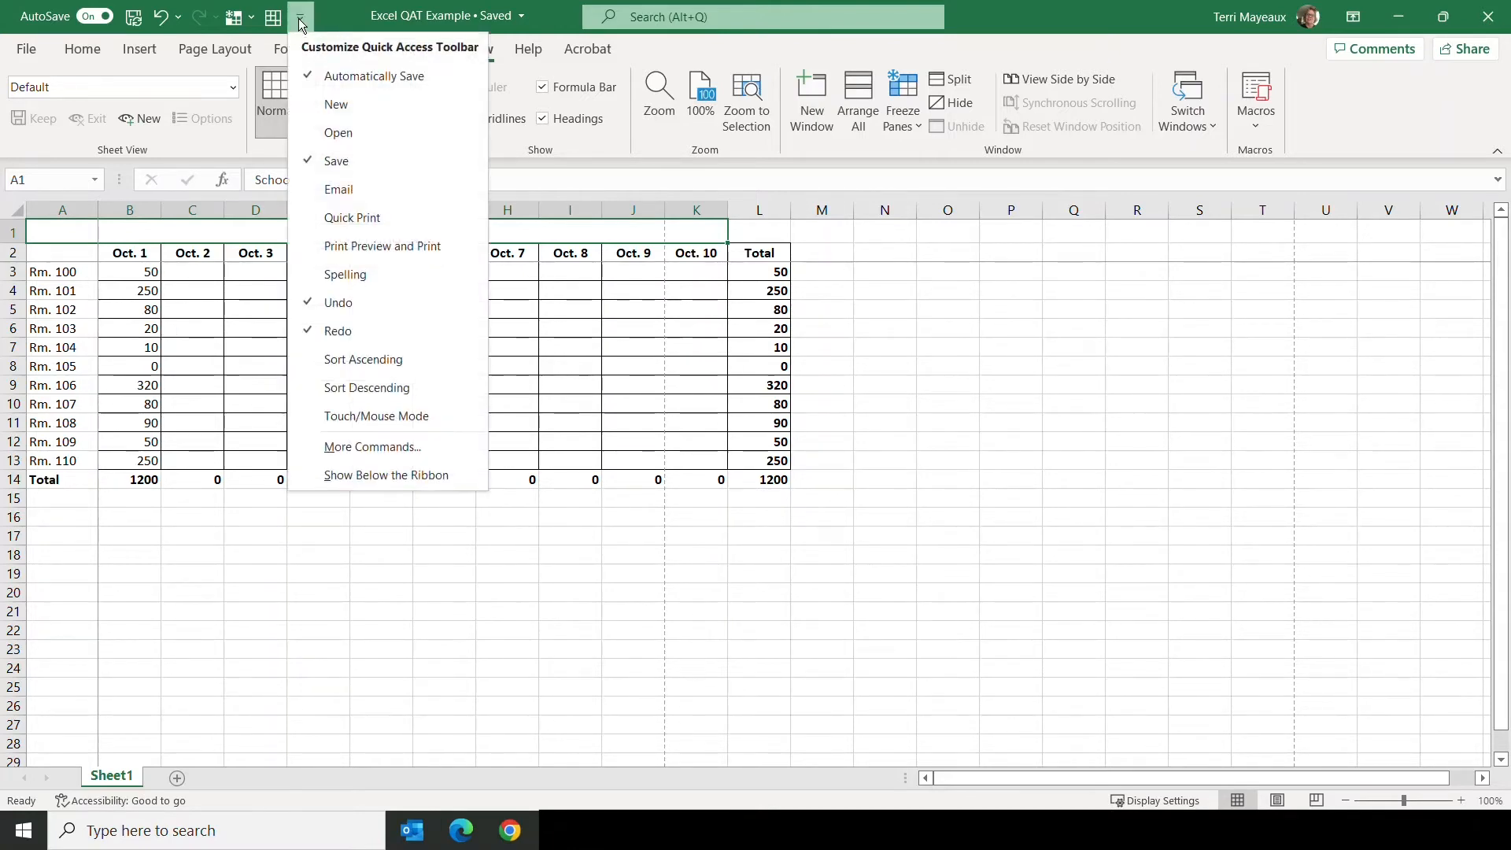
click(349, 132)
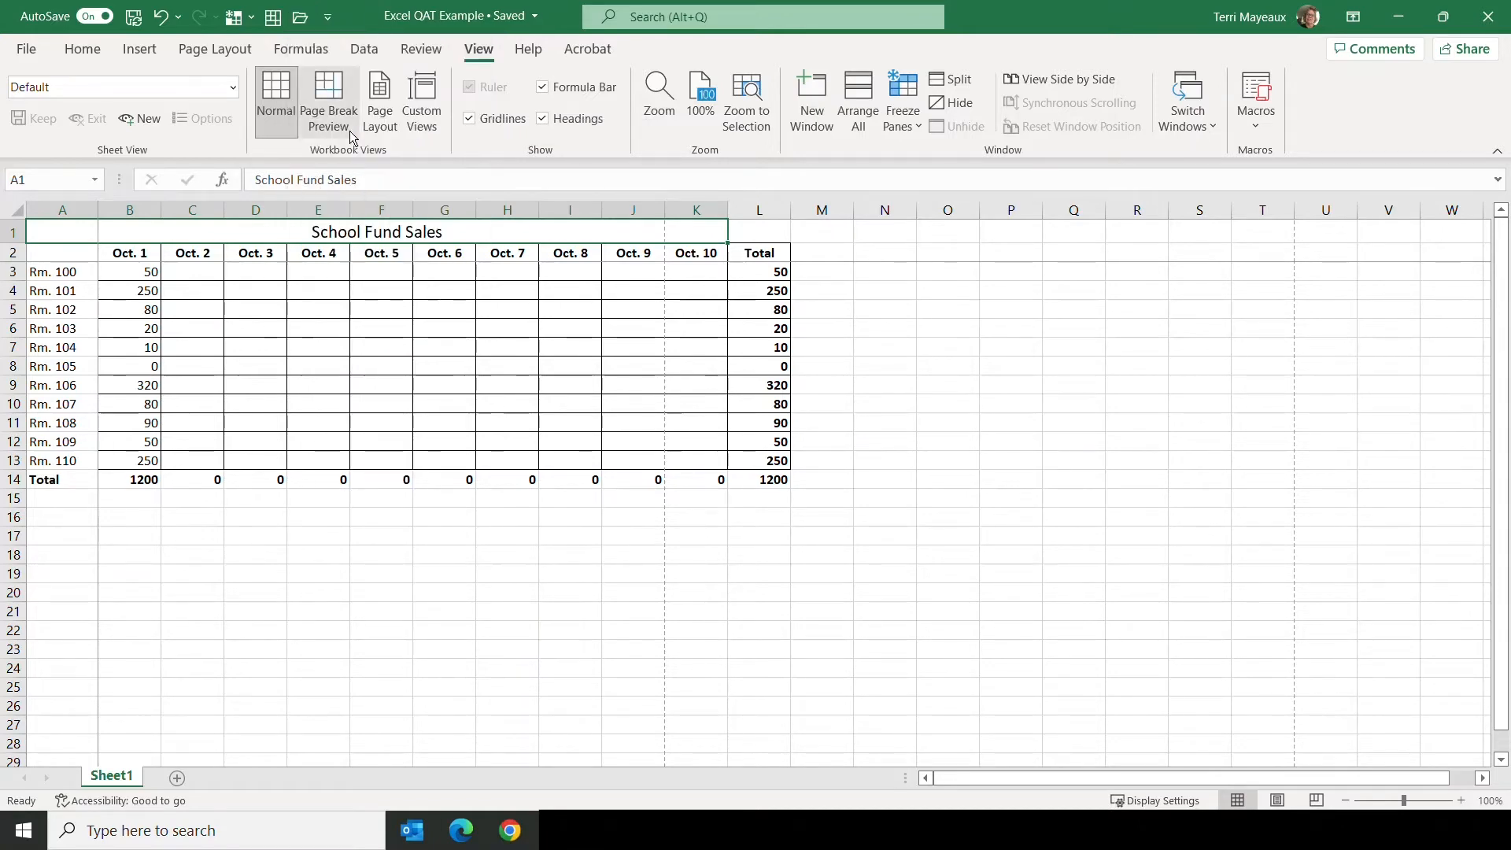
click(302, 22)
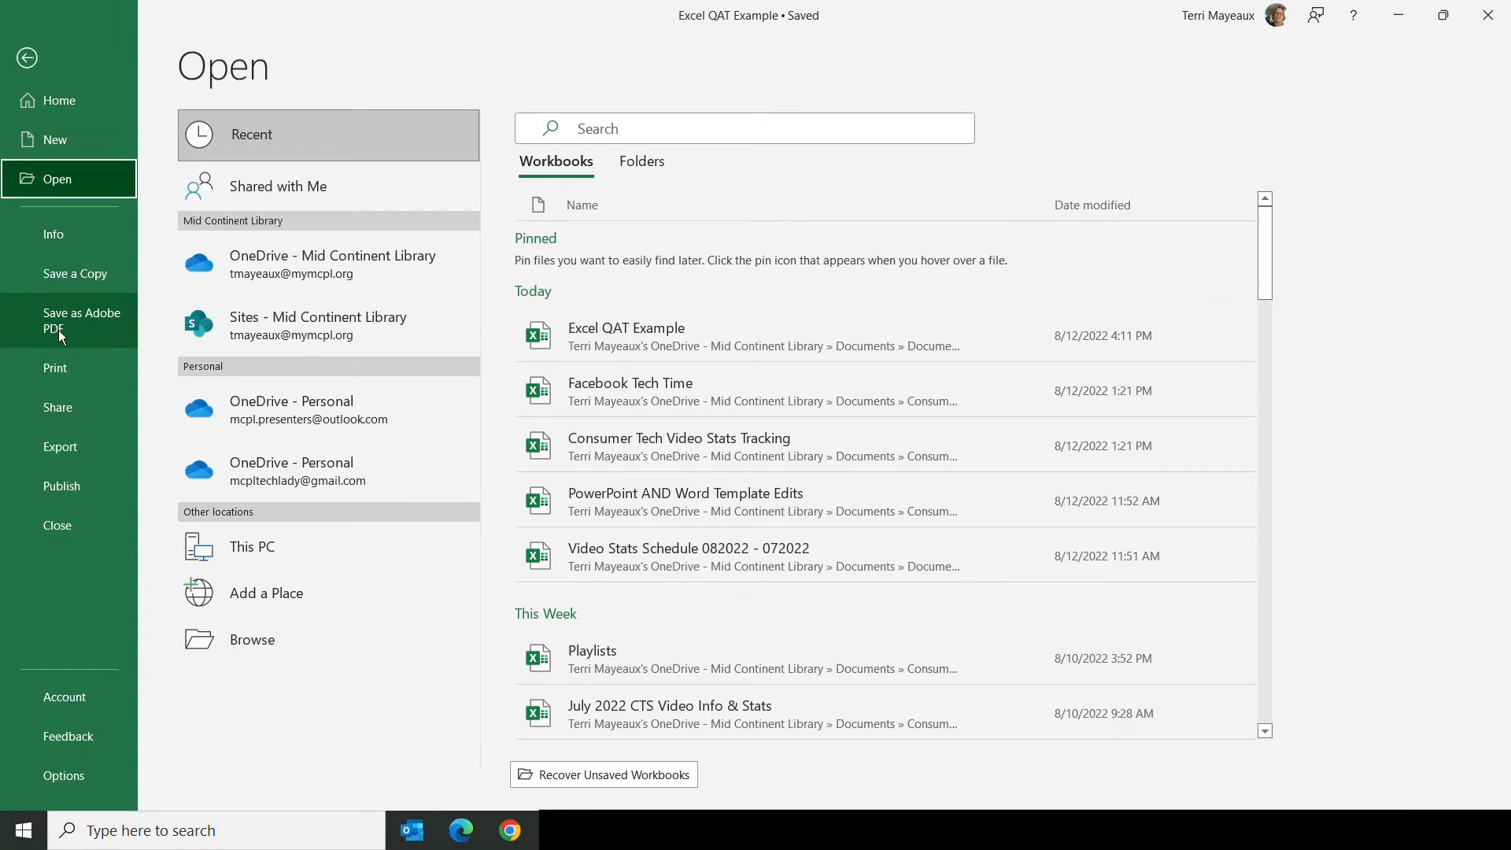
click(27, 58)
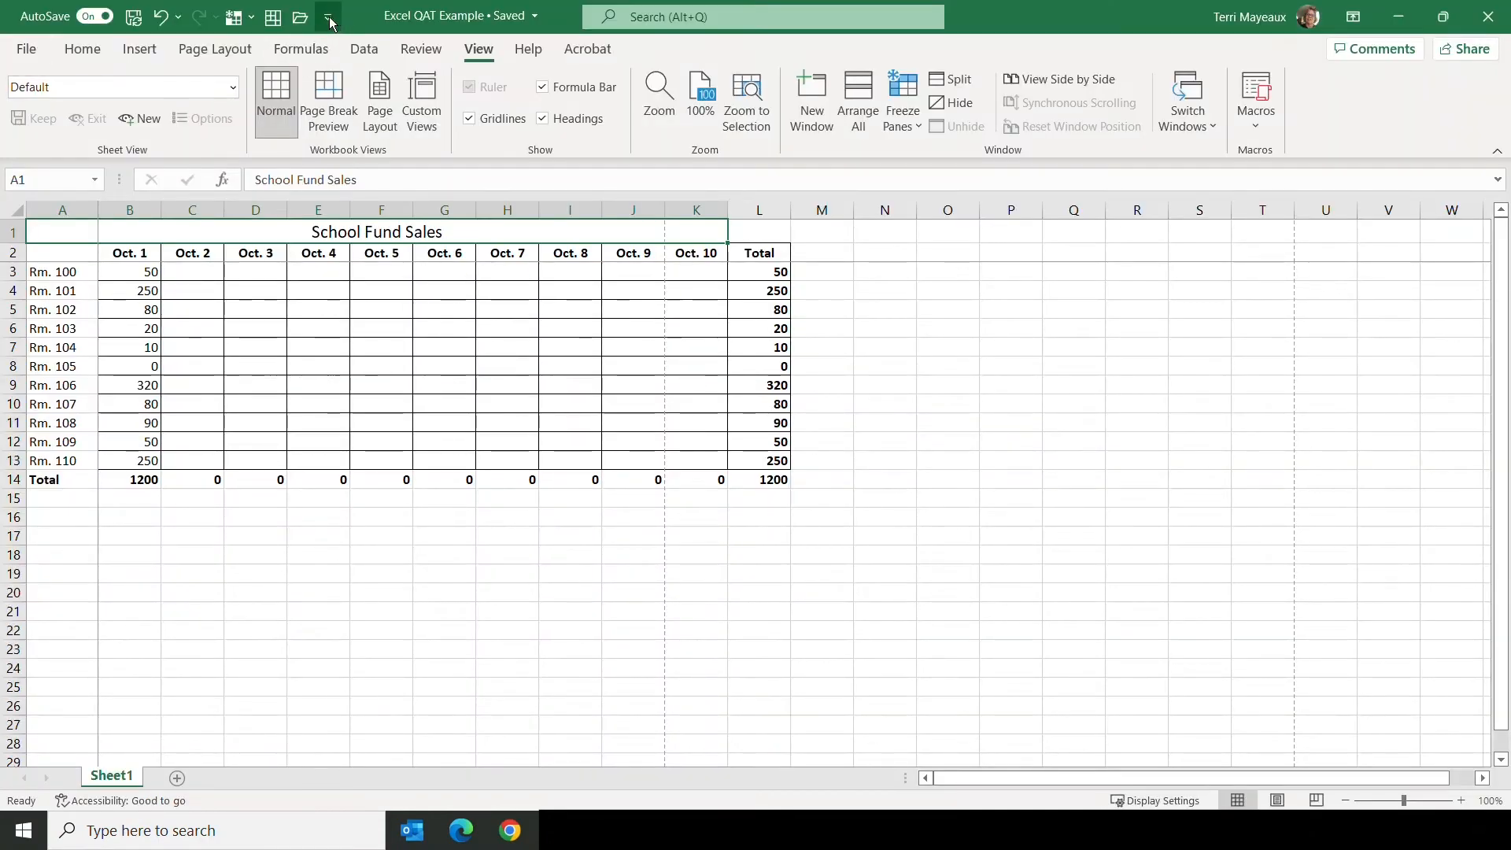
Step: Add Print Preview and Print to the Quick Access Toolbar and try it out, returning to the worksheet without printing
click(329, 19)
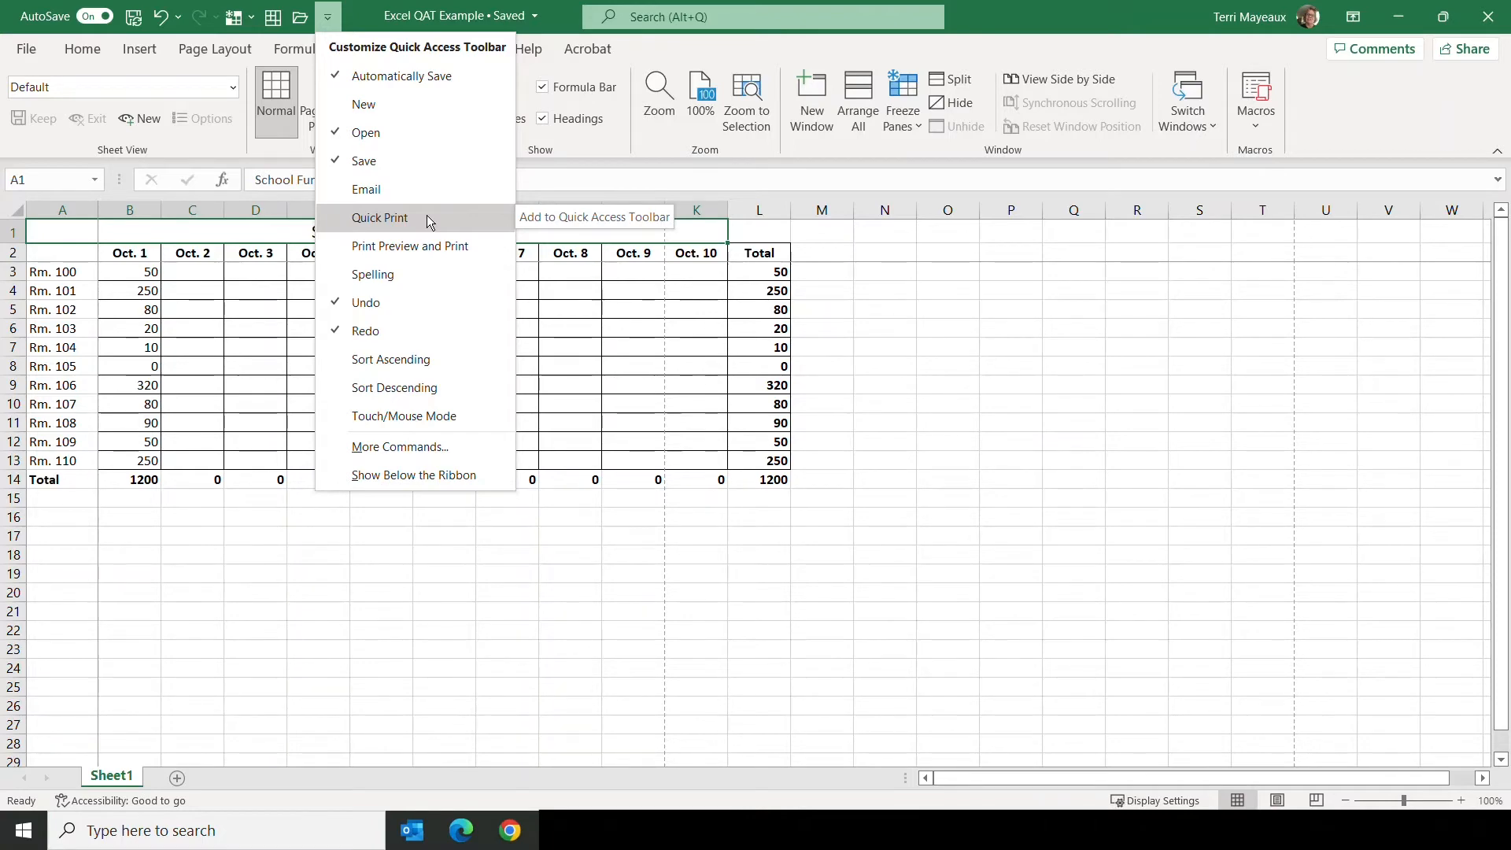
click(394, 249)
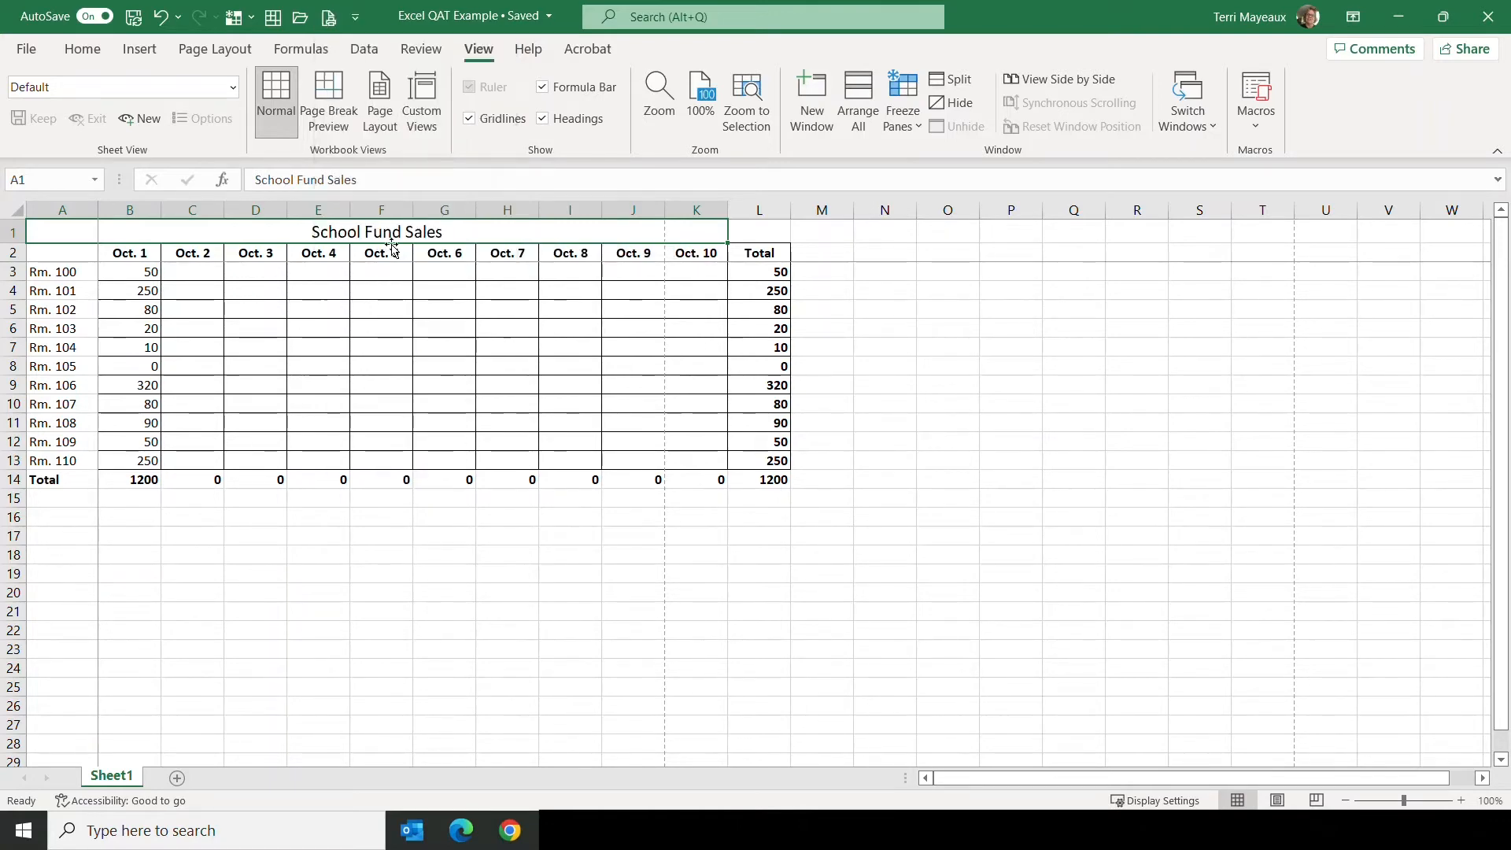
click(329, 22)
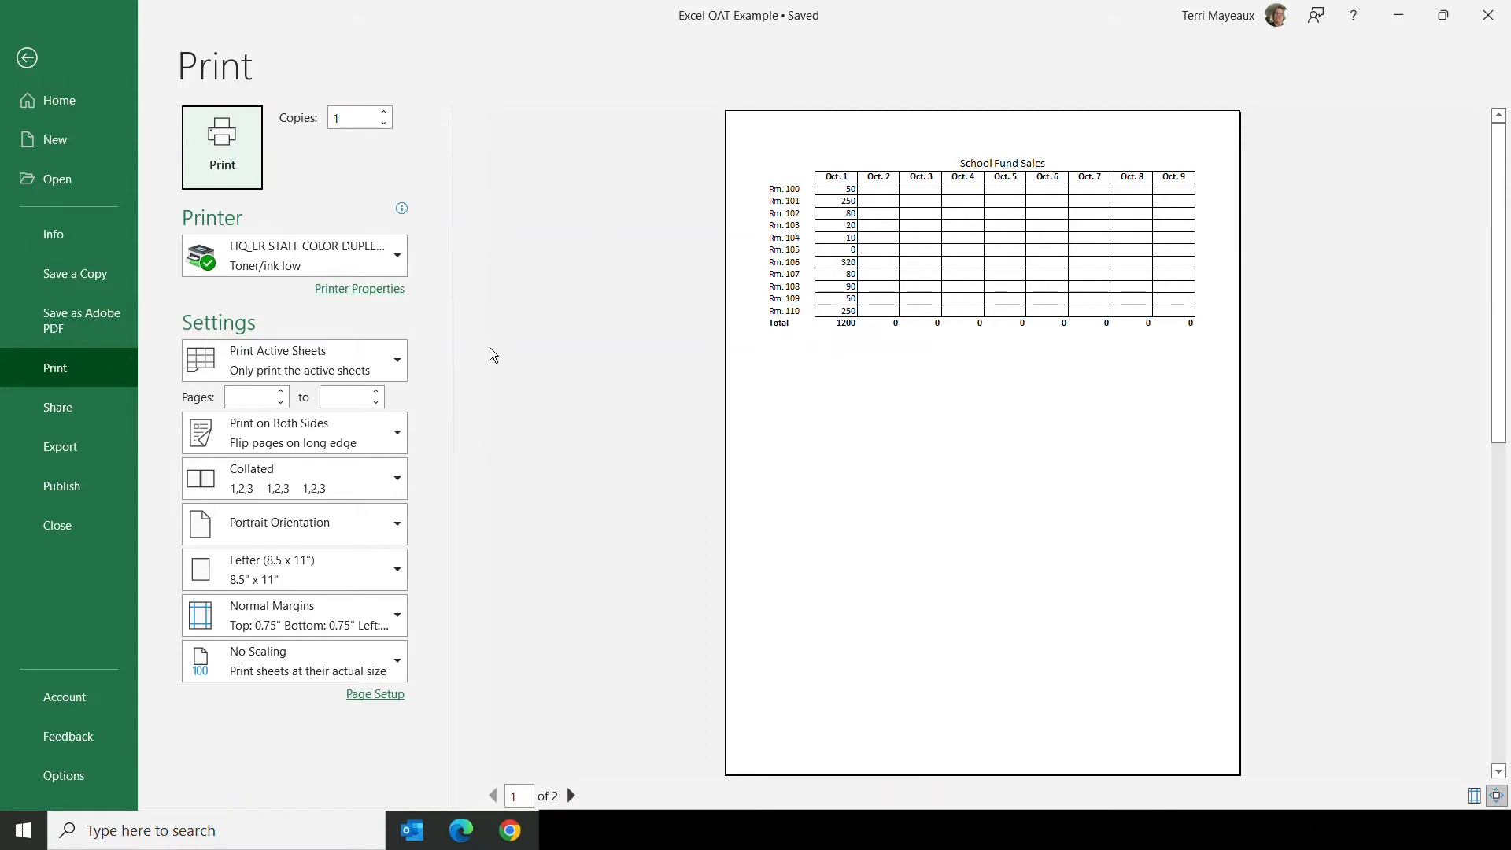
click(26, 58)
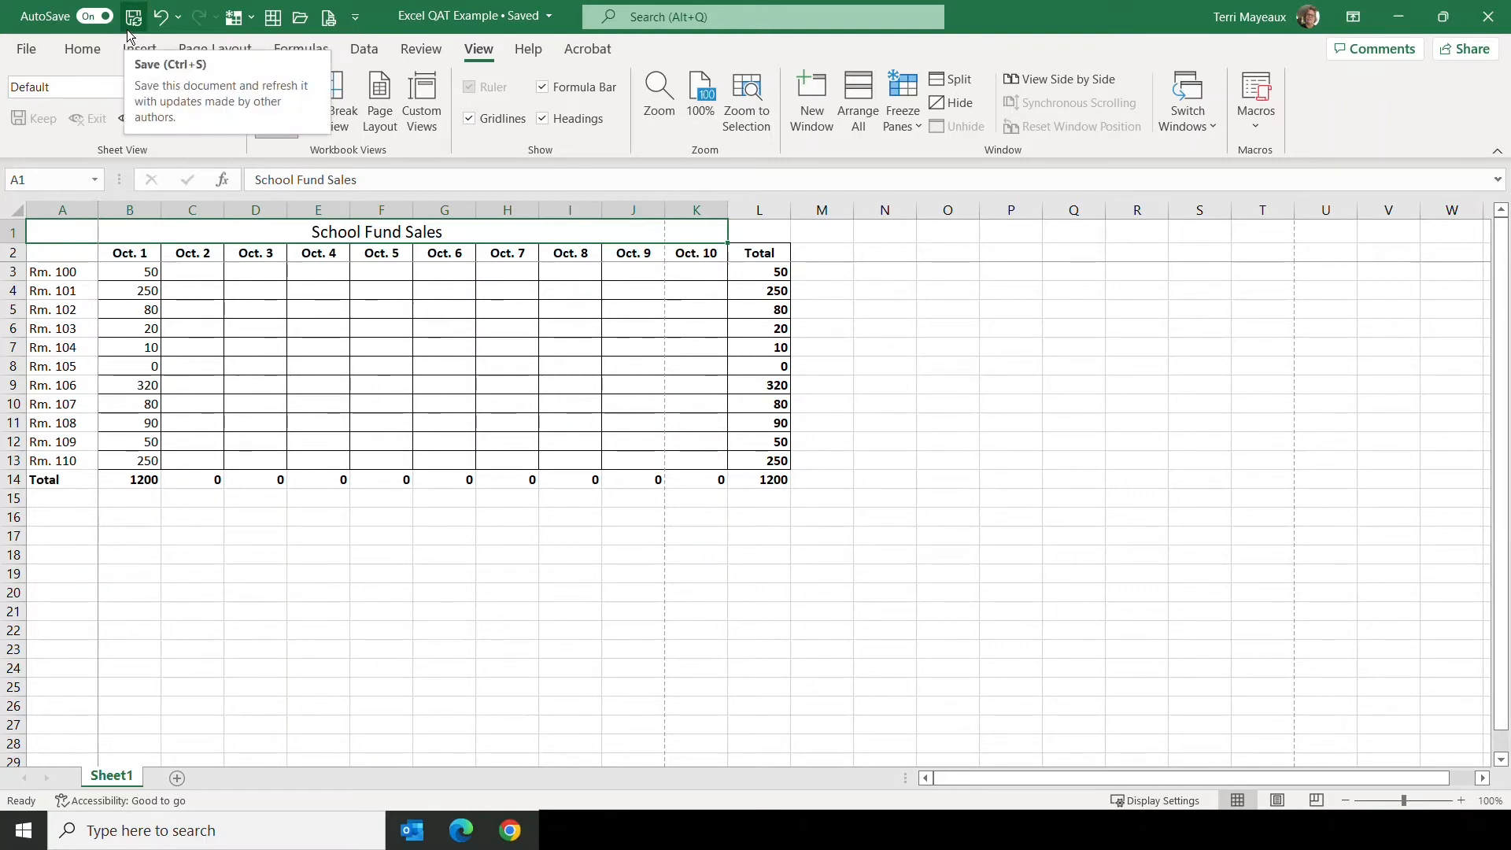
Step: Show the Quick Access Toolbar below the ribbon, and move it back above the ribbon
click(357, 19)
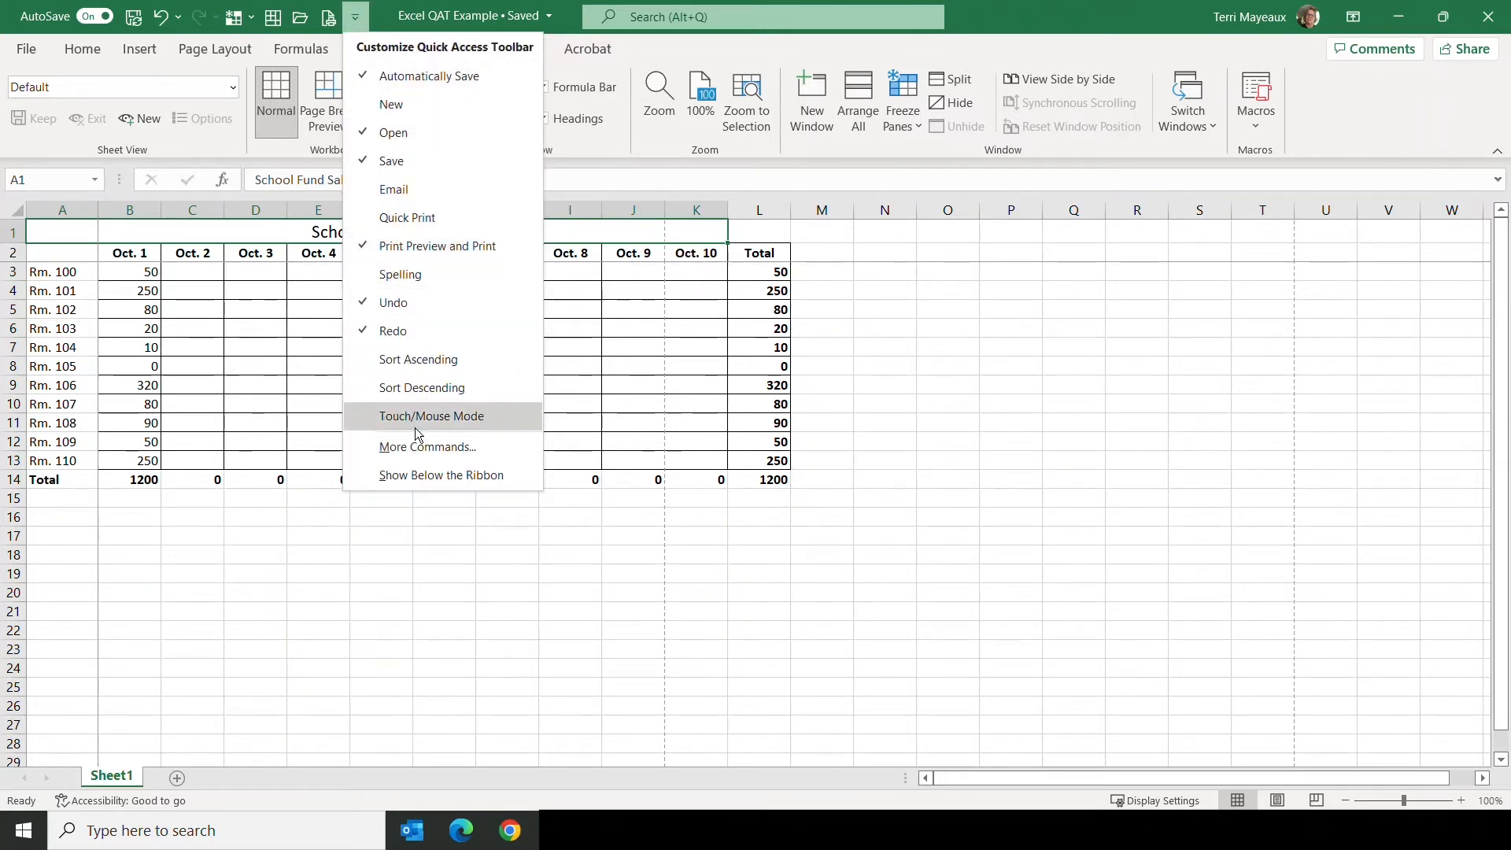
click(423, 476)
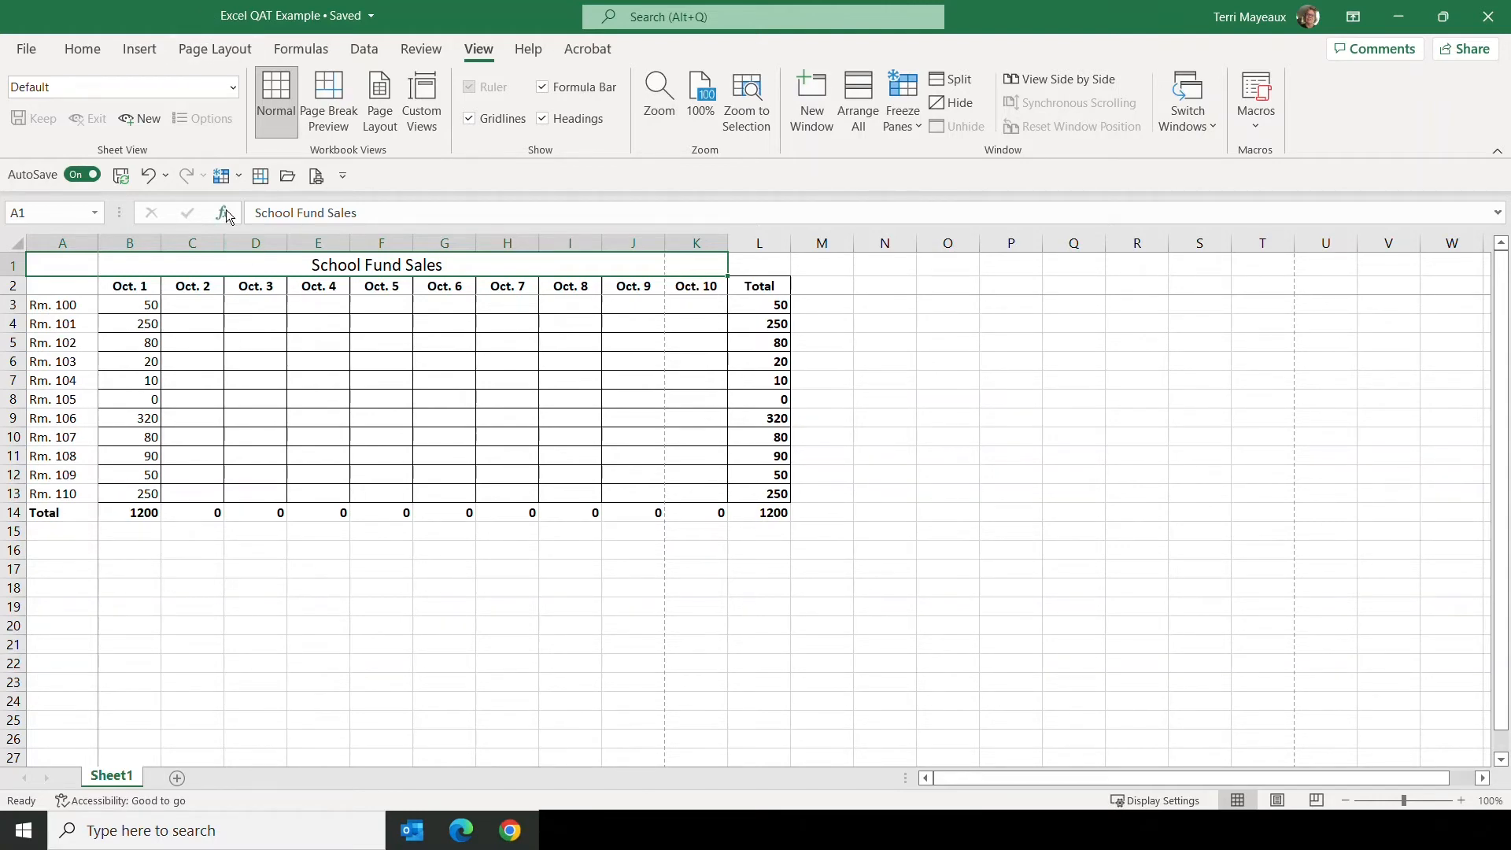
click(344, 178)
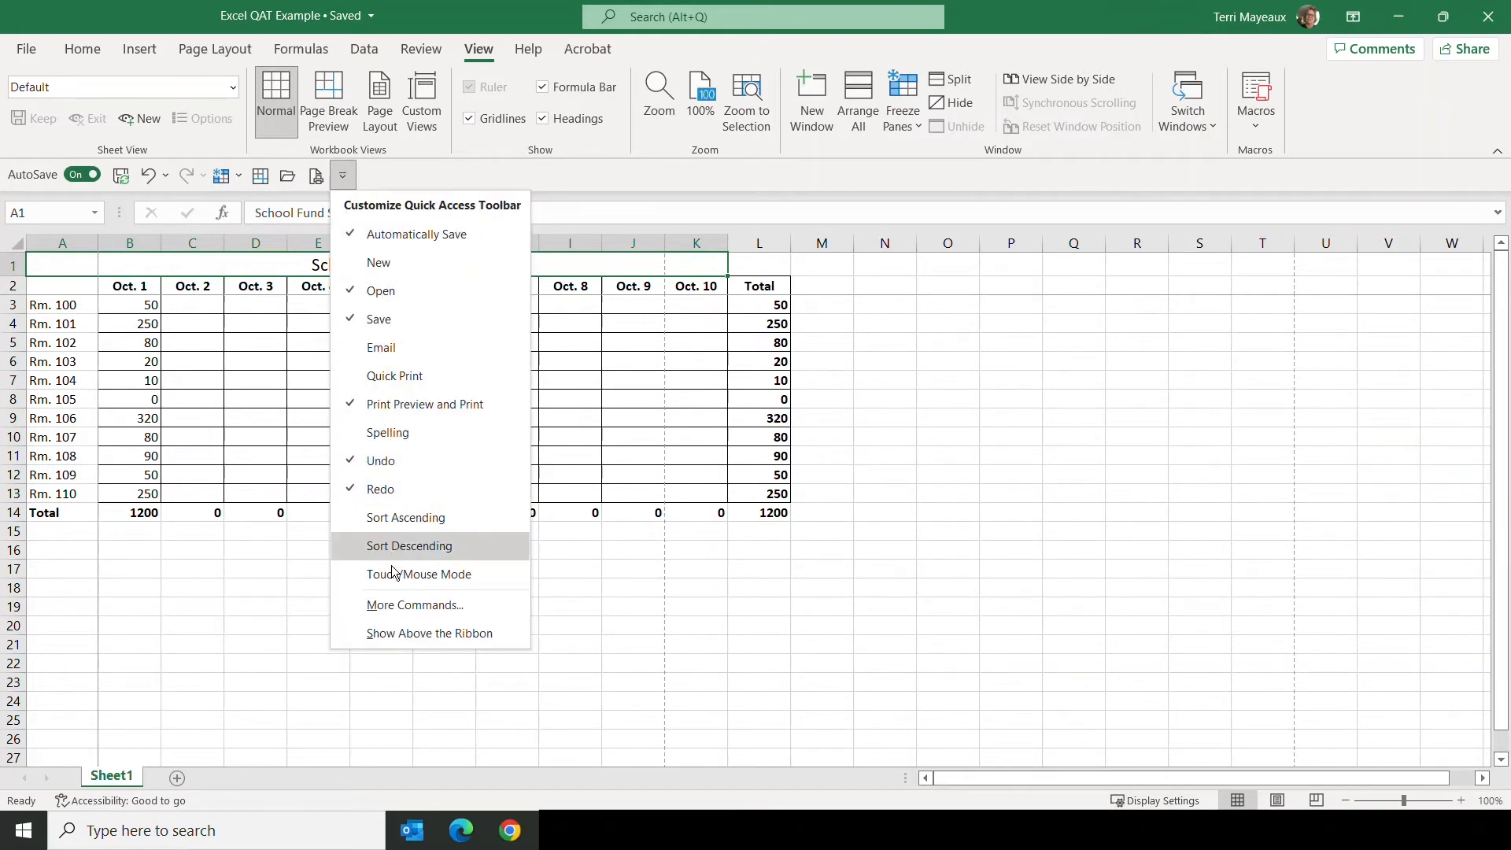
click(409, 635)
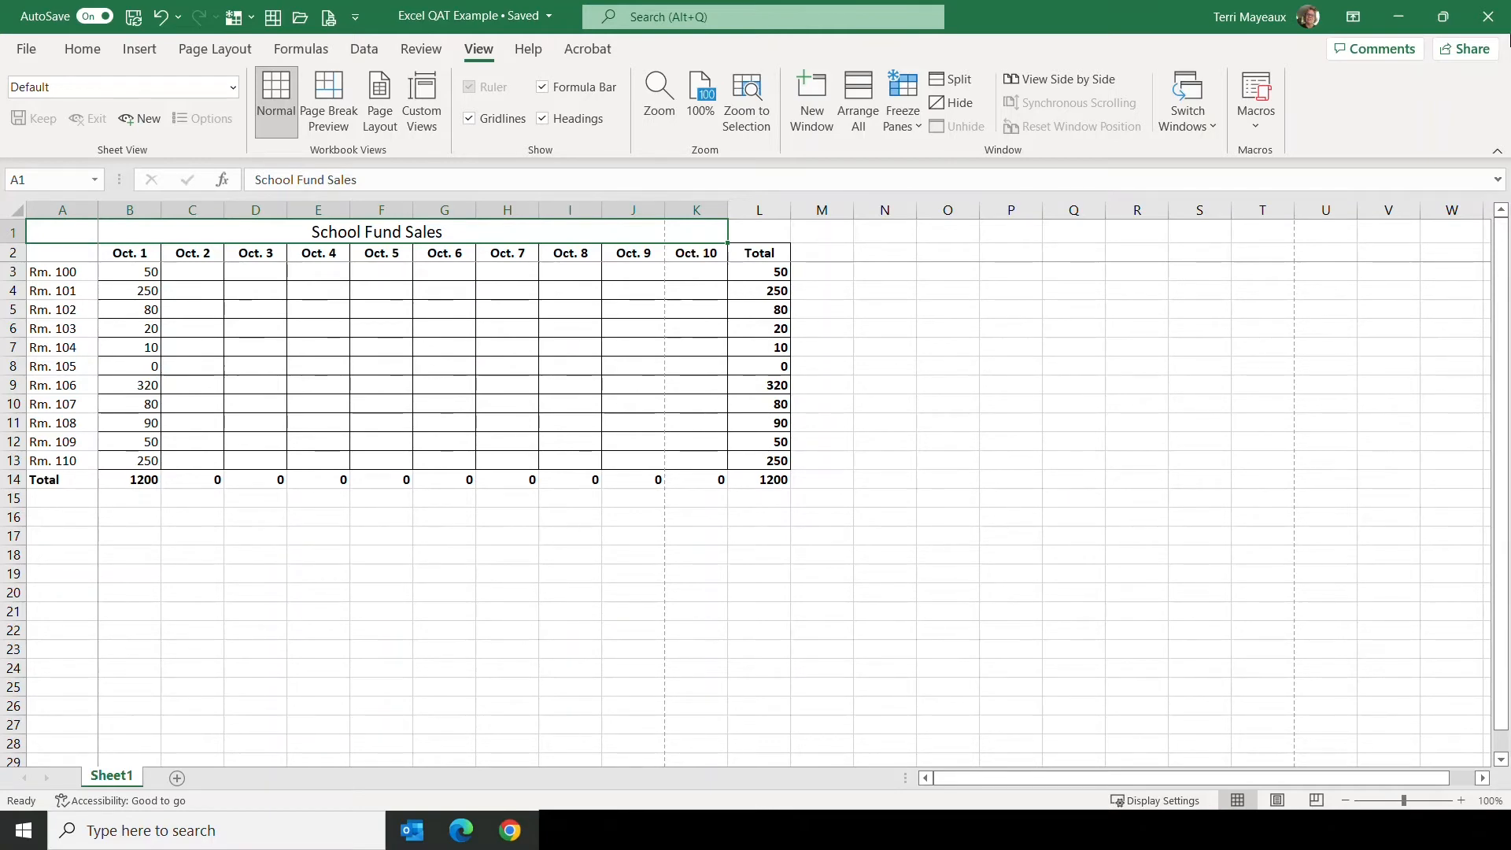
Step: View the Quick Access Toolbar page in Excel Options and close the dialog without making changes
click(83, 49)
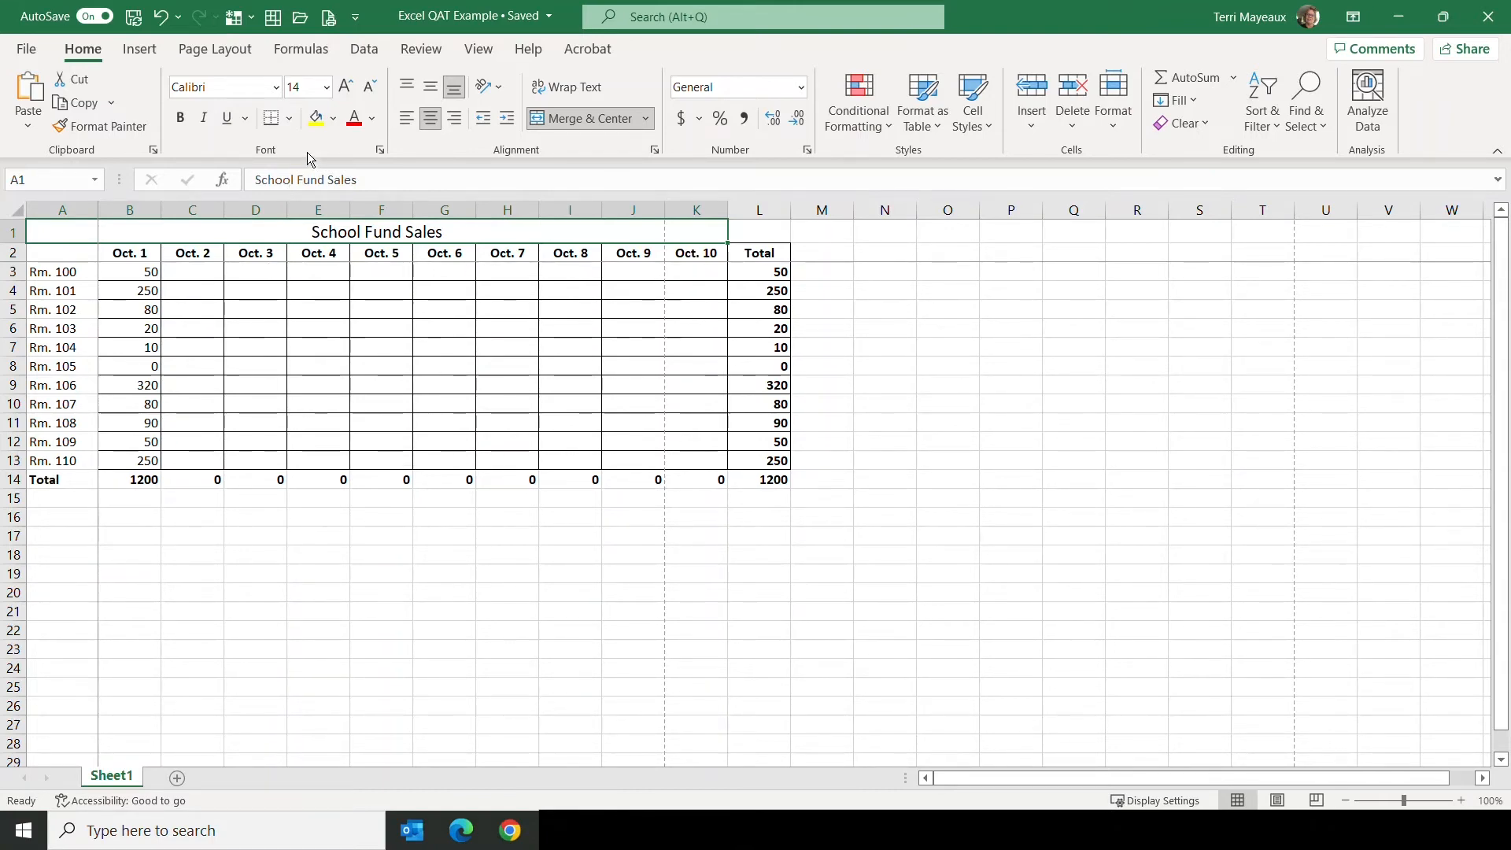
click(27, 50)
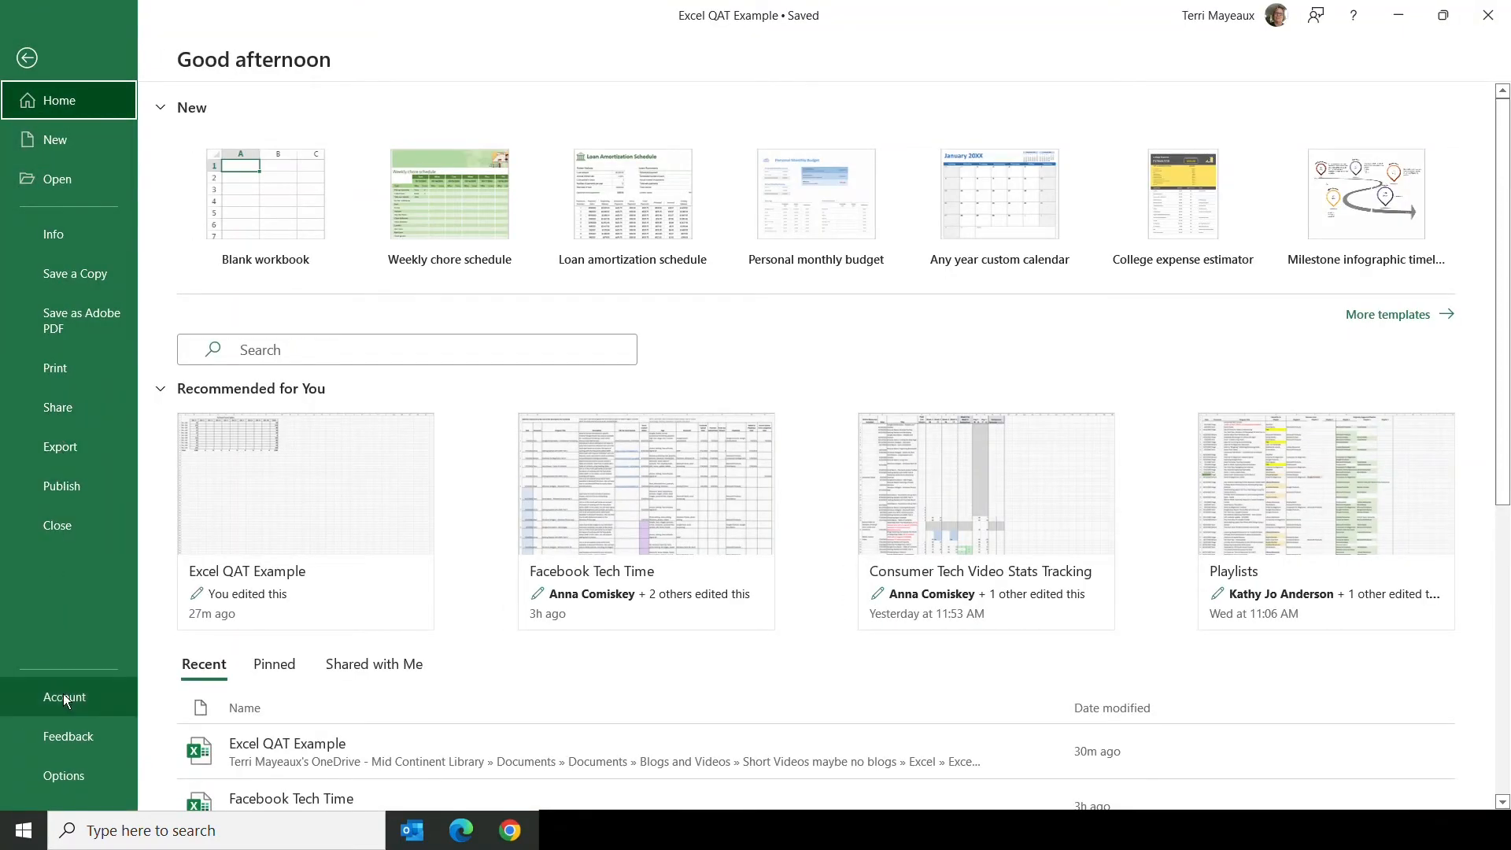
click(69, 776)
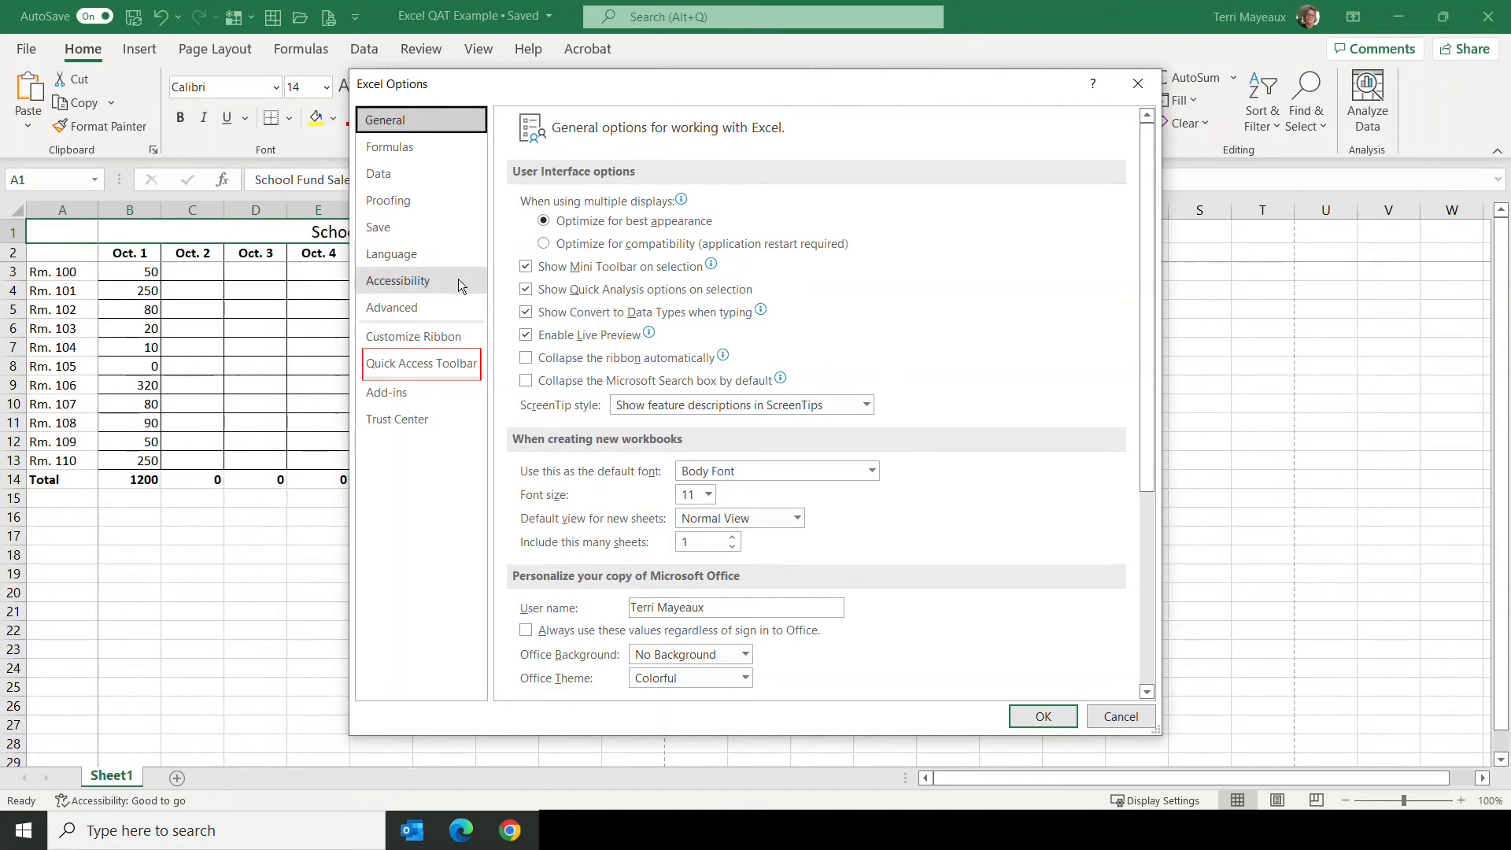
click(434, 369)
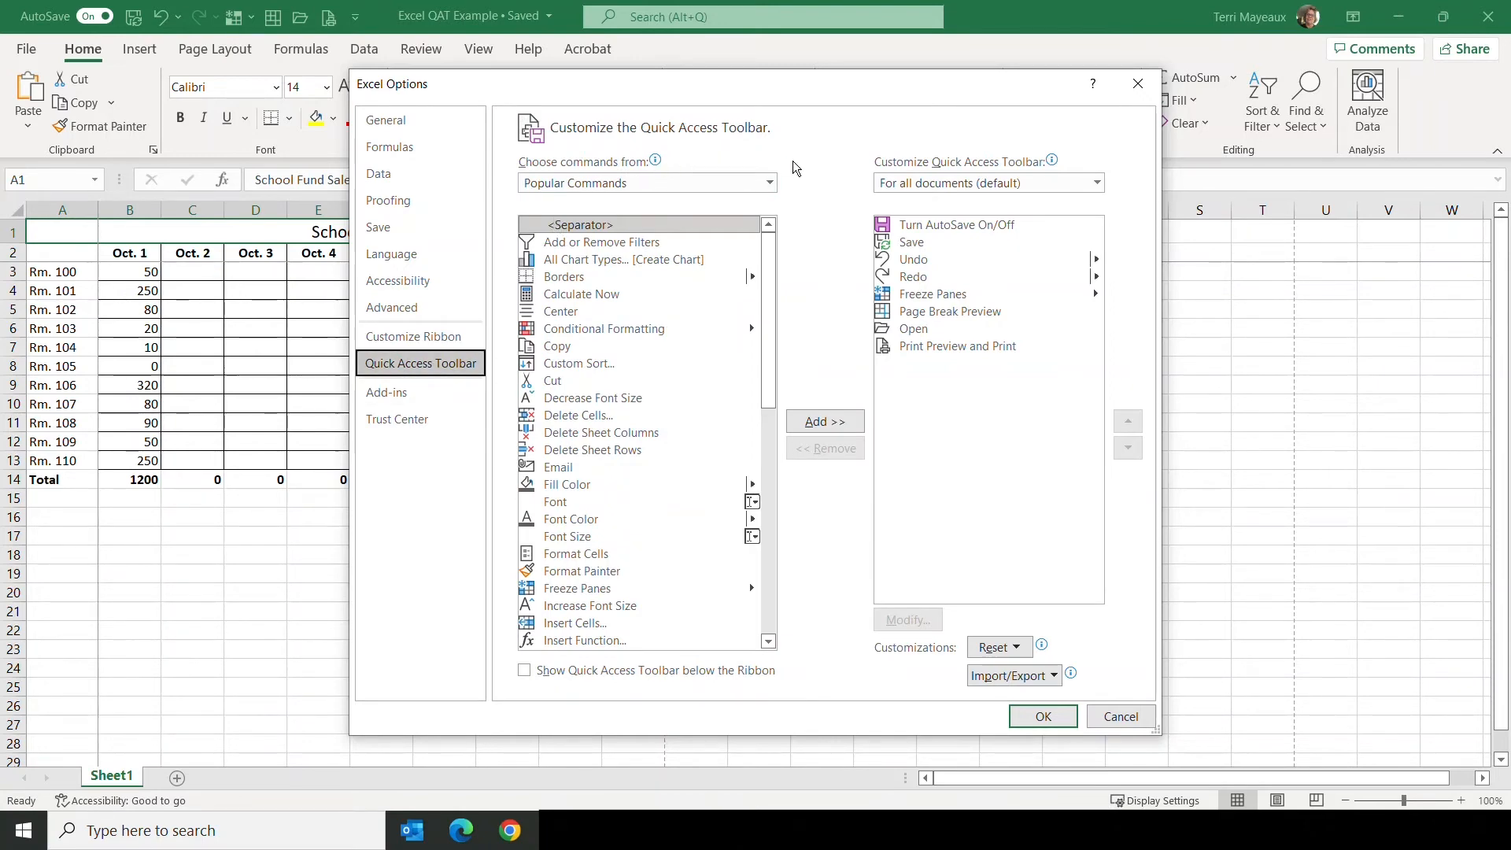
click(1121, 718)
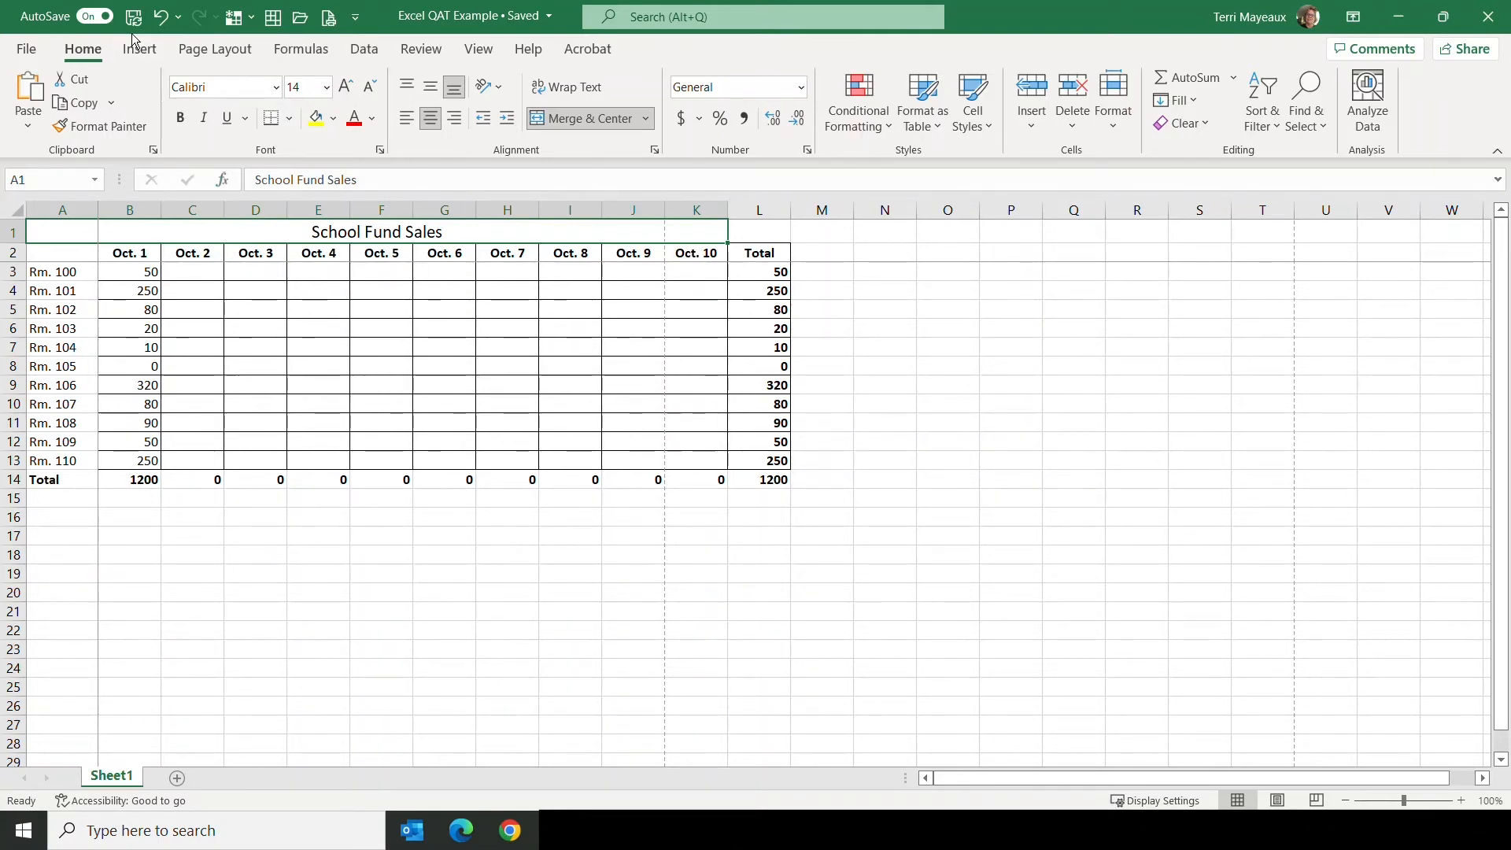
Step: Open the Quick Access Toolbar page of Excel Options and list the Popular Commands as the source
click(358, 24)
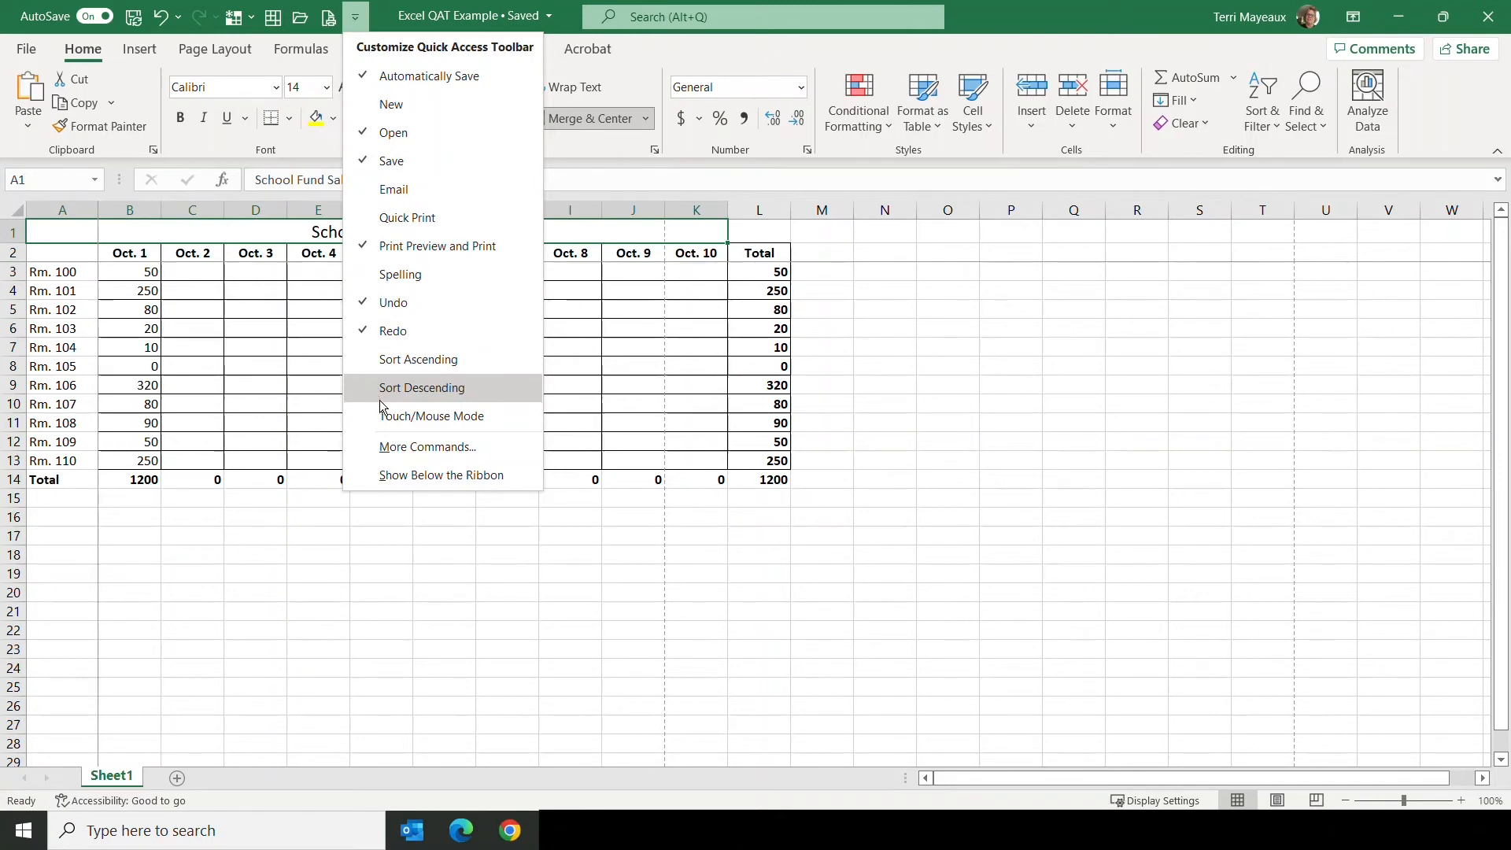
click(436, 450)
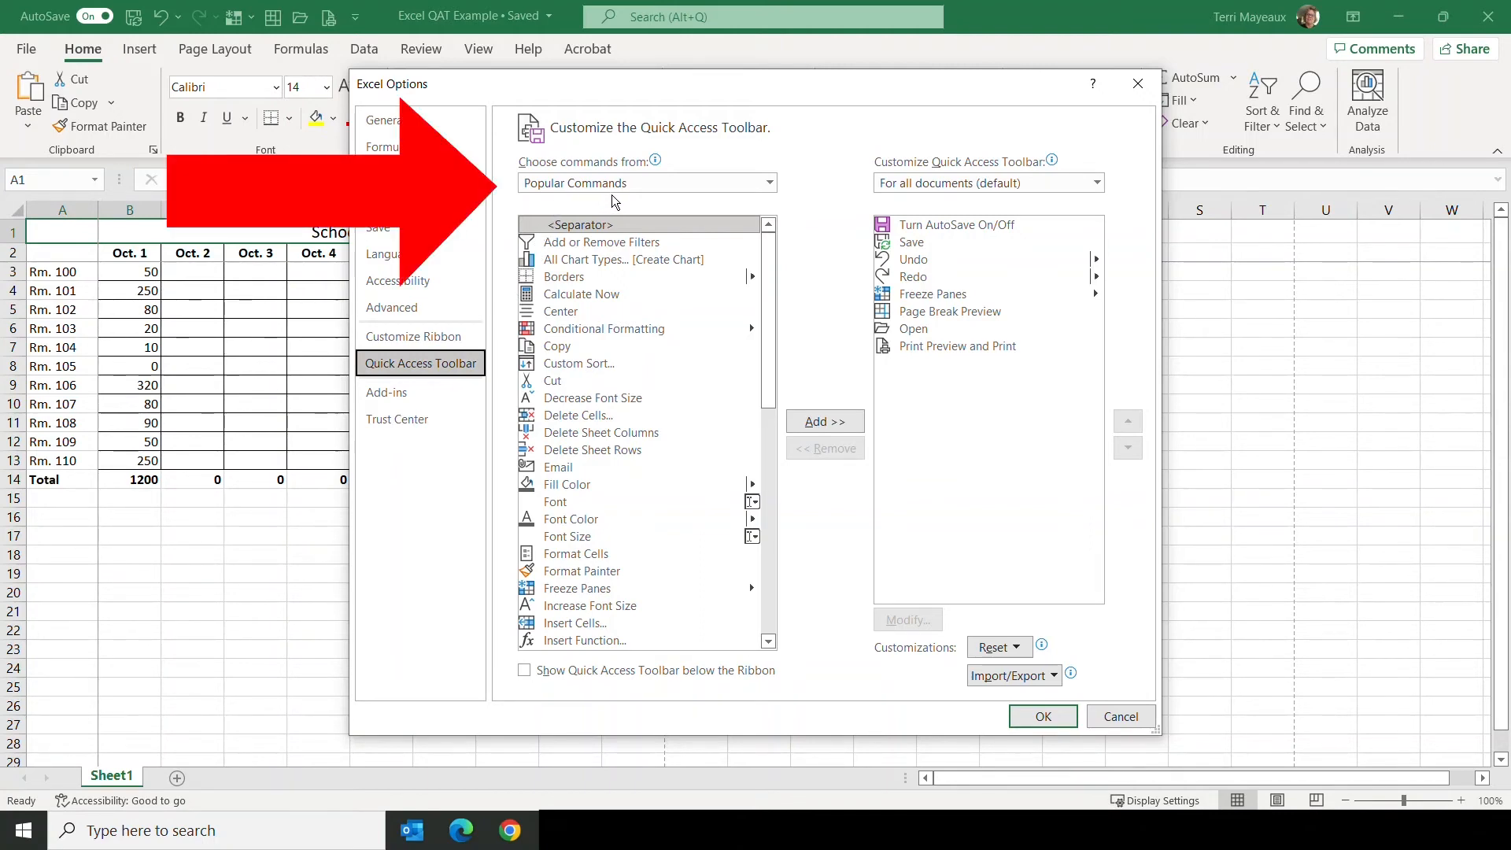
click(769, 183)
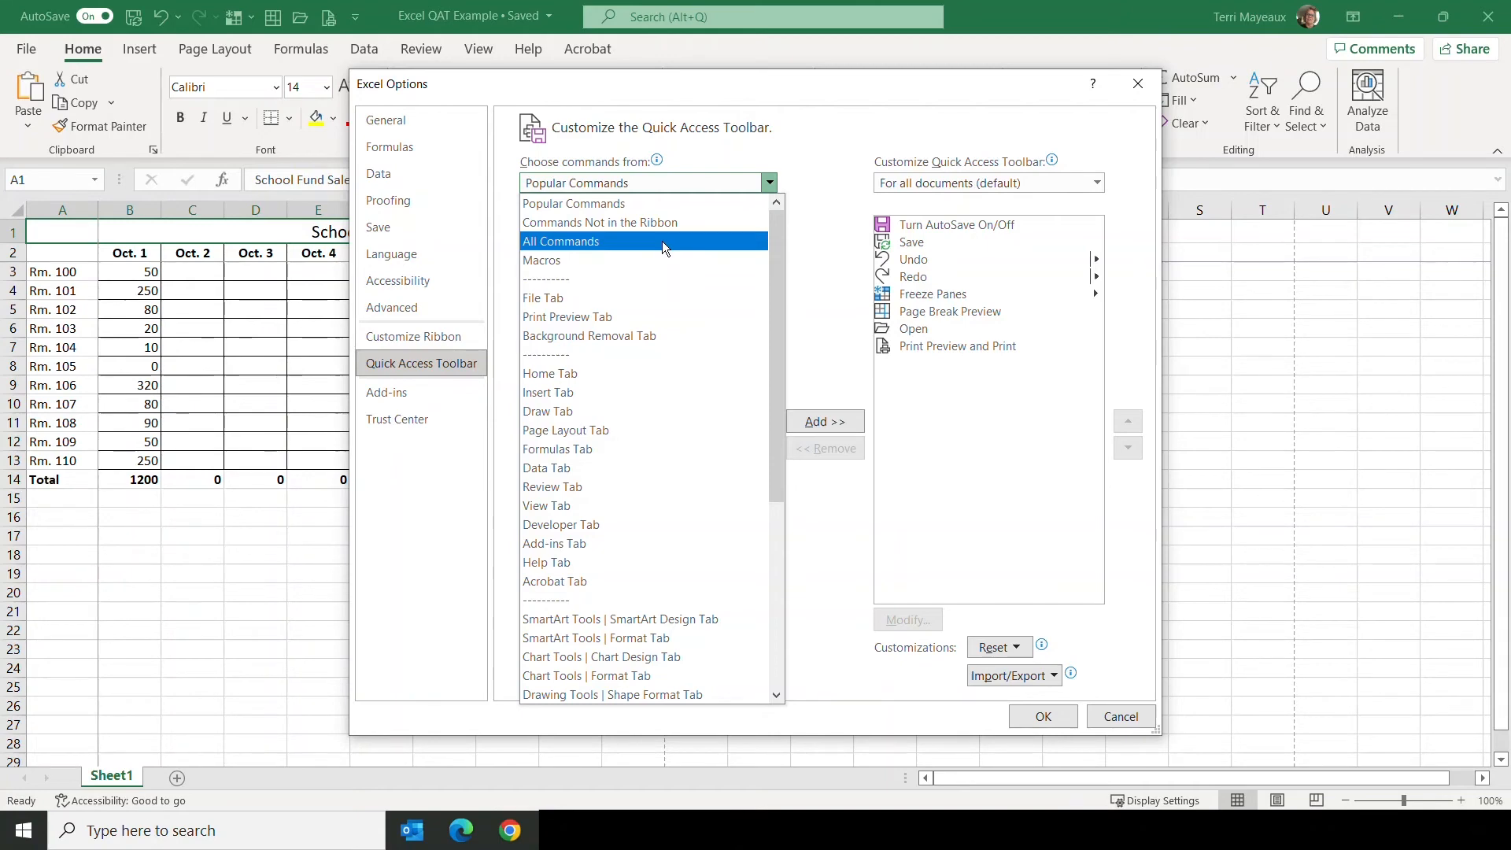
click(615, 207)
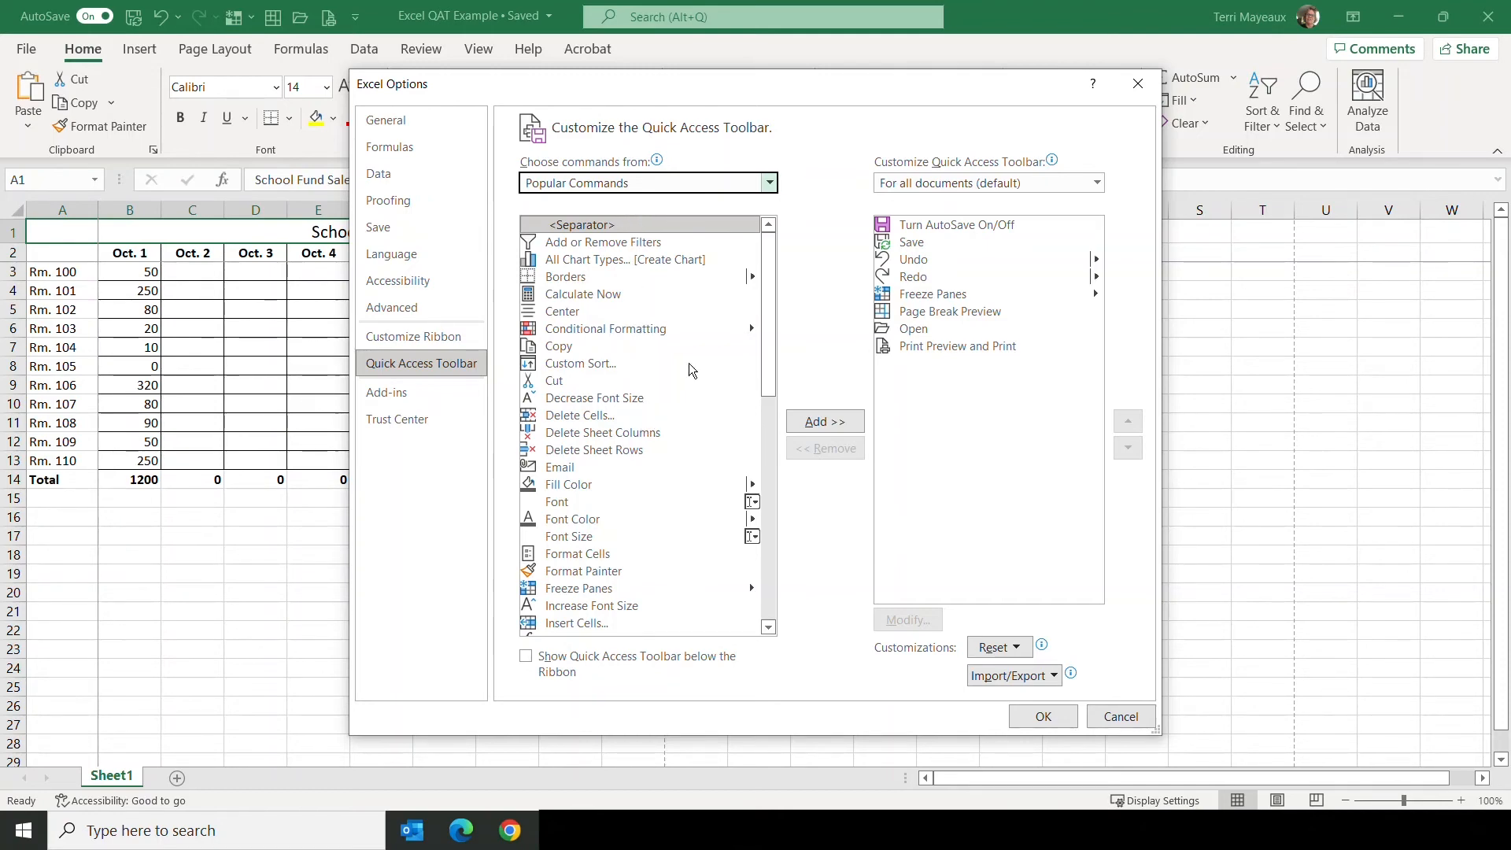
mouse_move(770, 293)
mouse_down()
mouse_move(777, 520)
mouse_move(753, 404)
mouse_move(761, 276)
mouse_up()
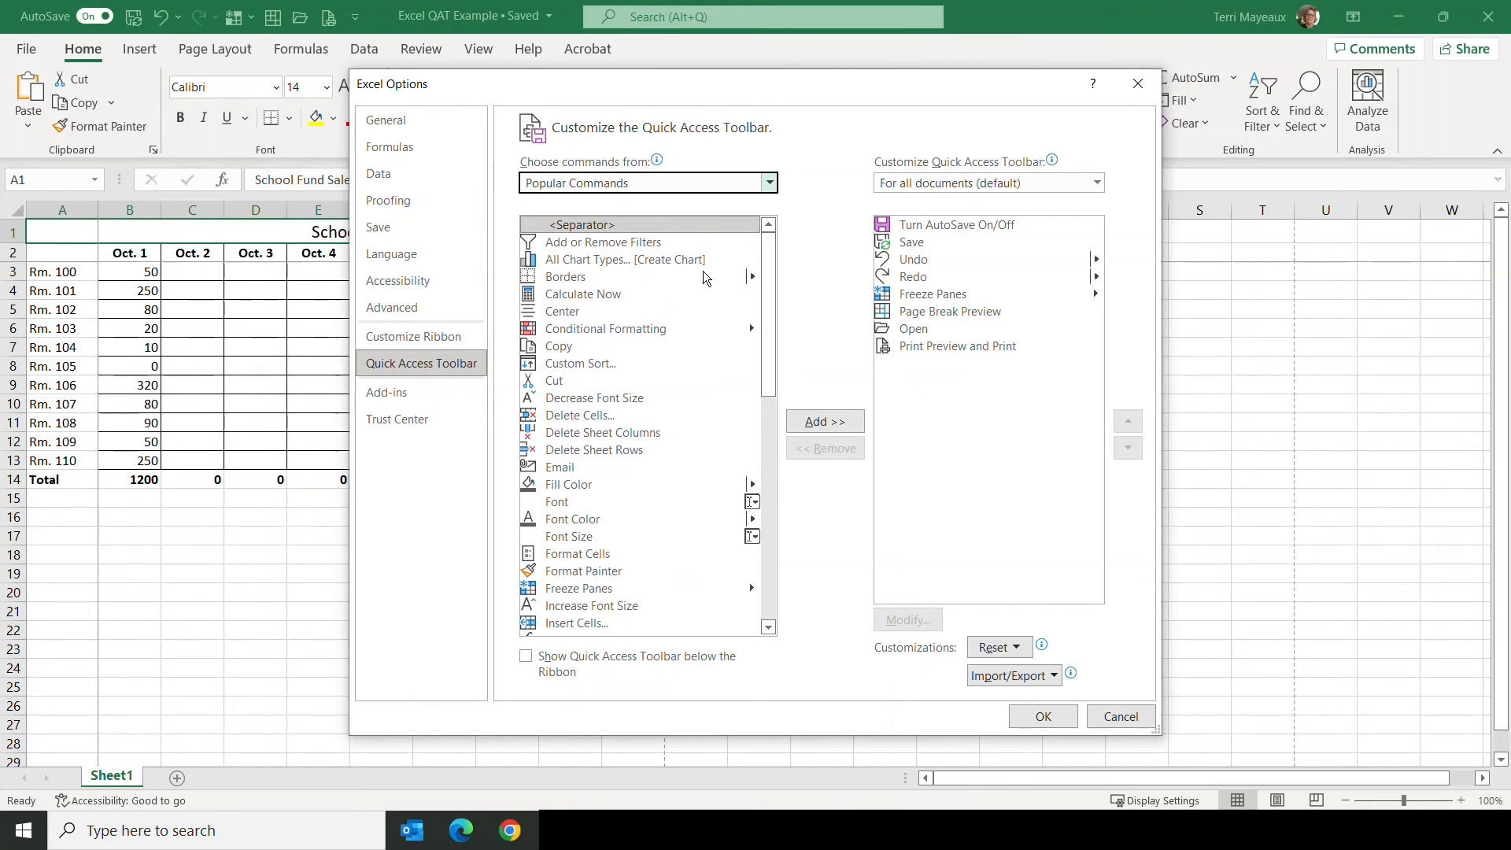
Step: Add the Center command to the Quick Access Toolbar, applying it to all documents (default)
click(573, 313)
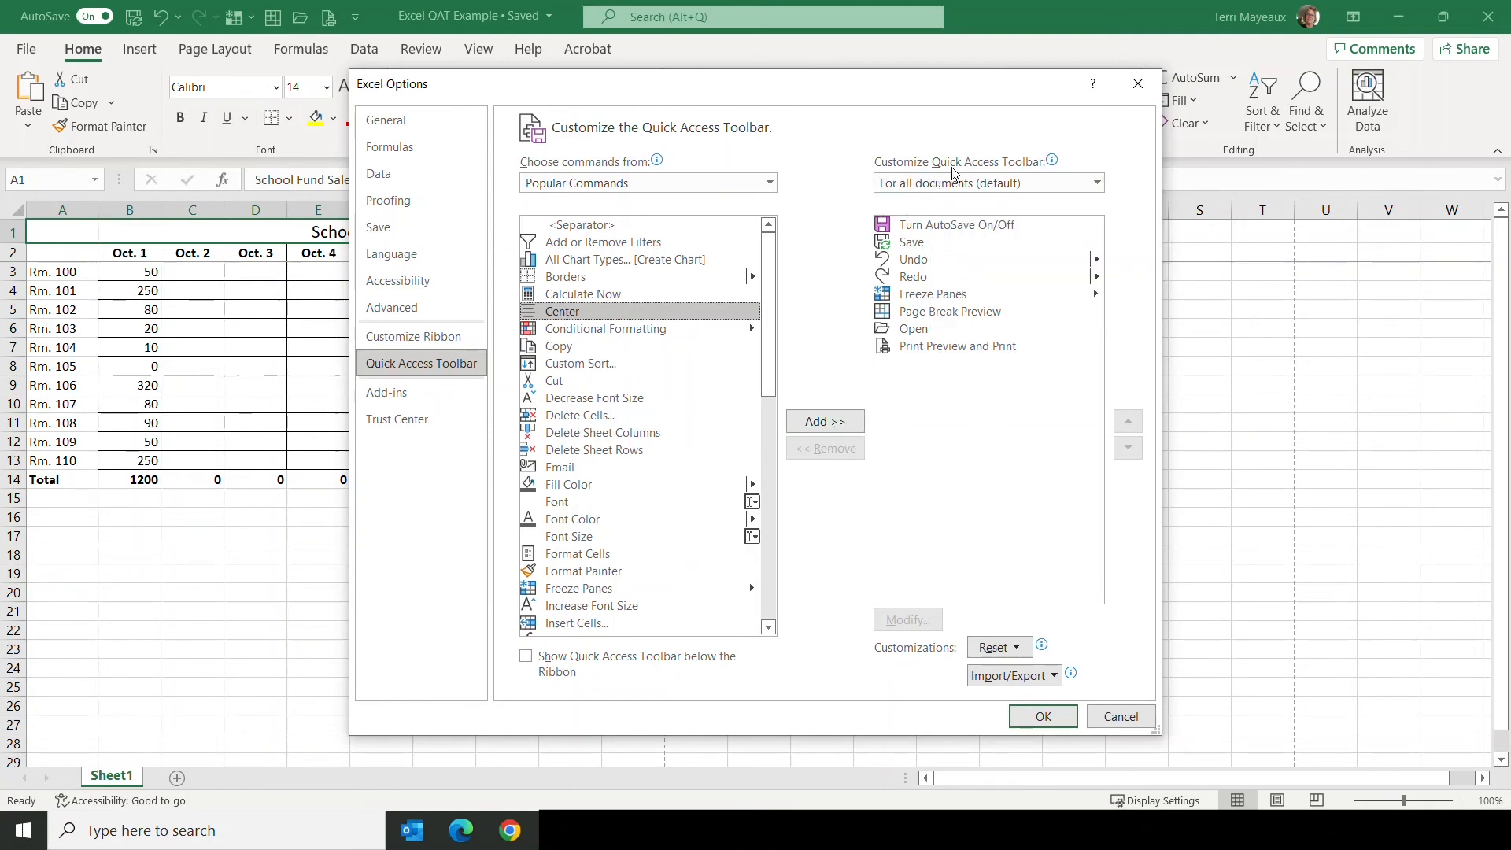
click(1098, 183)
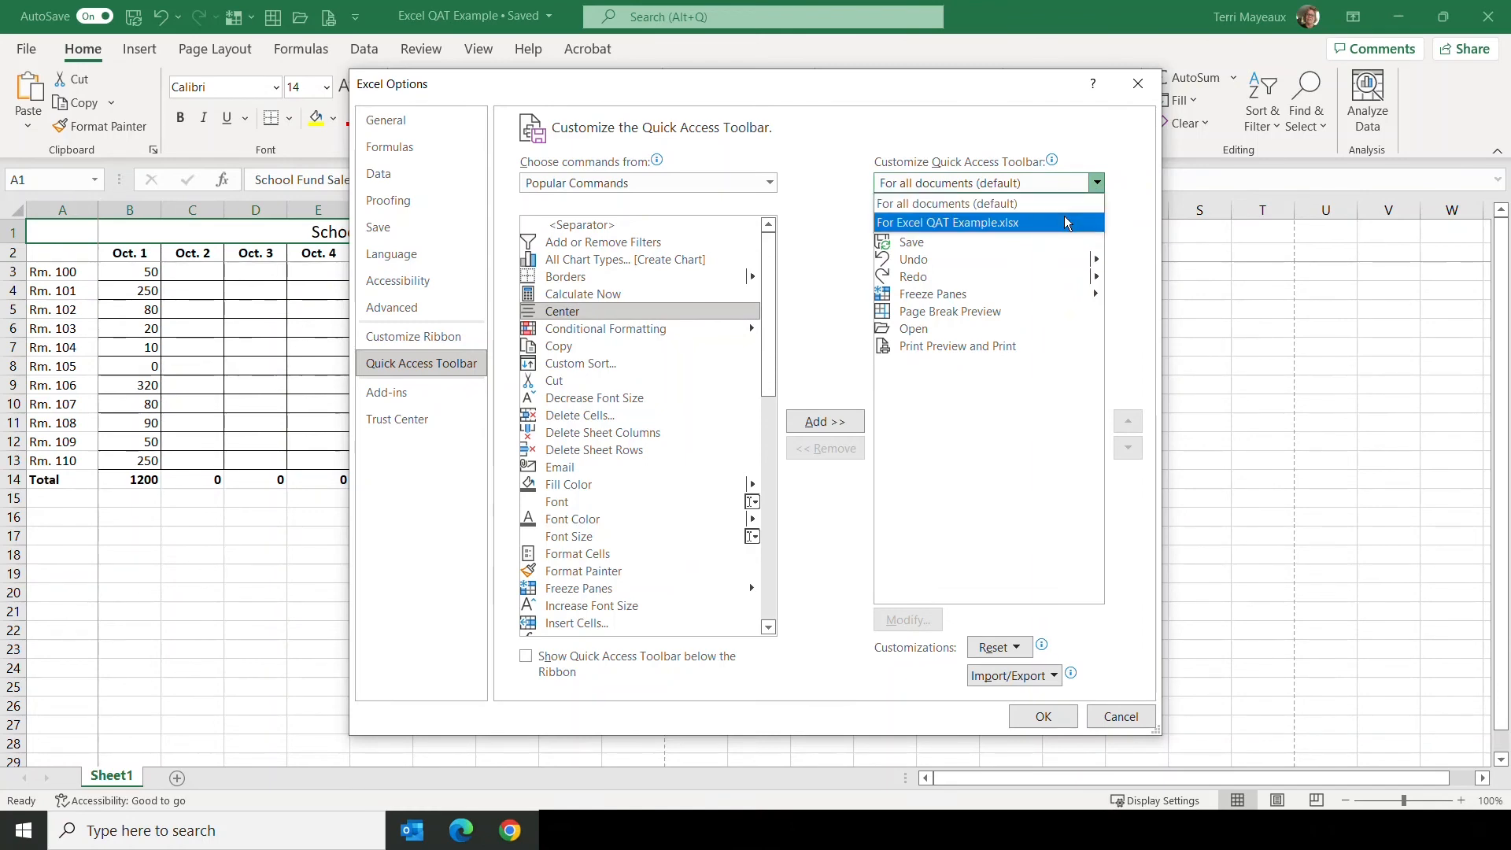
click(943, 205)
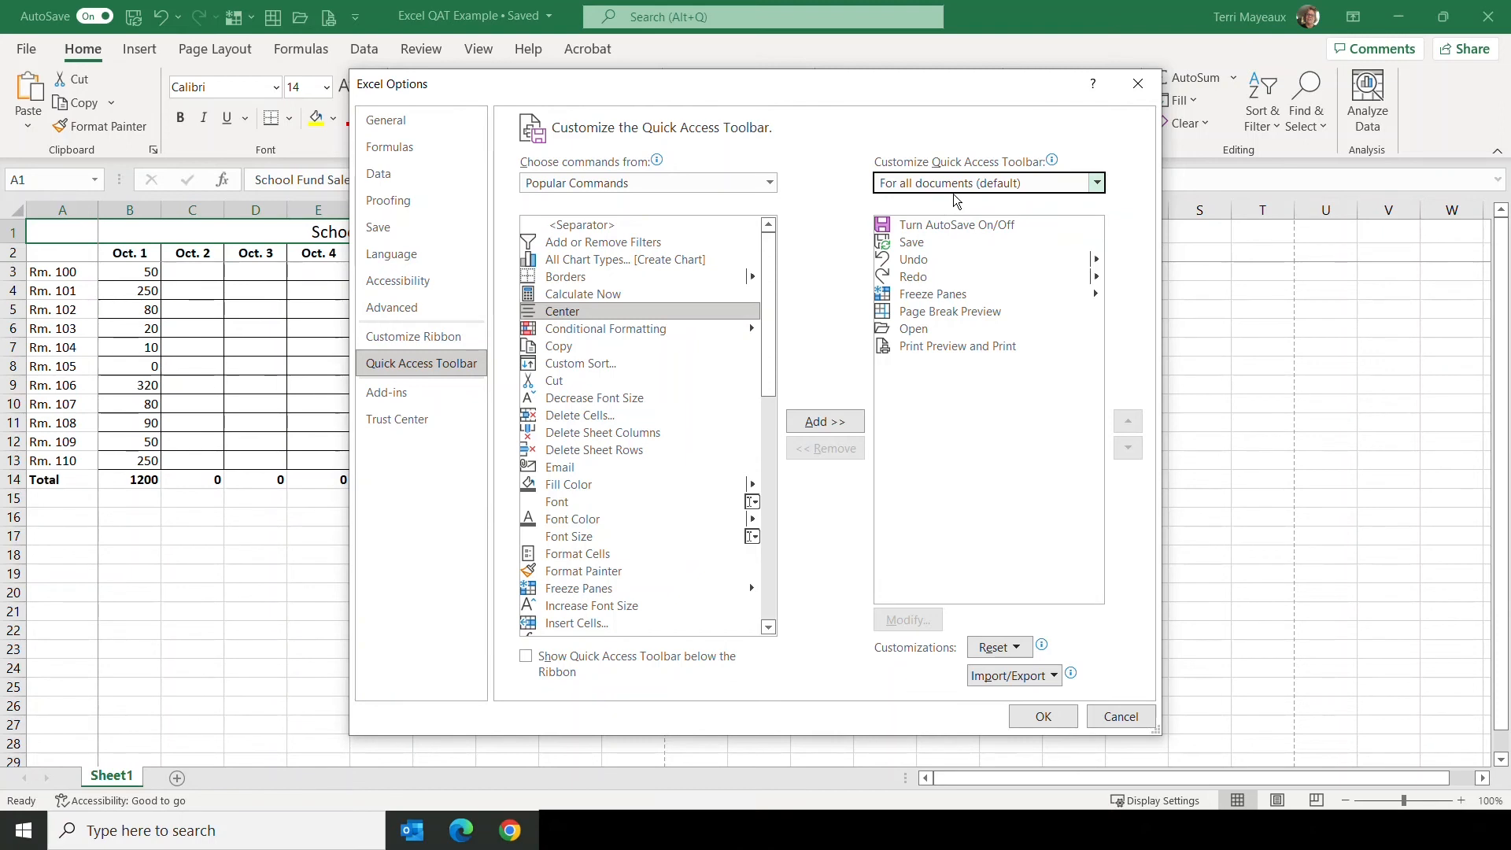
click(819, 421)
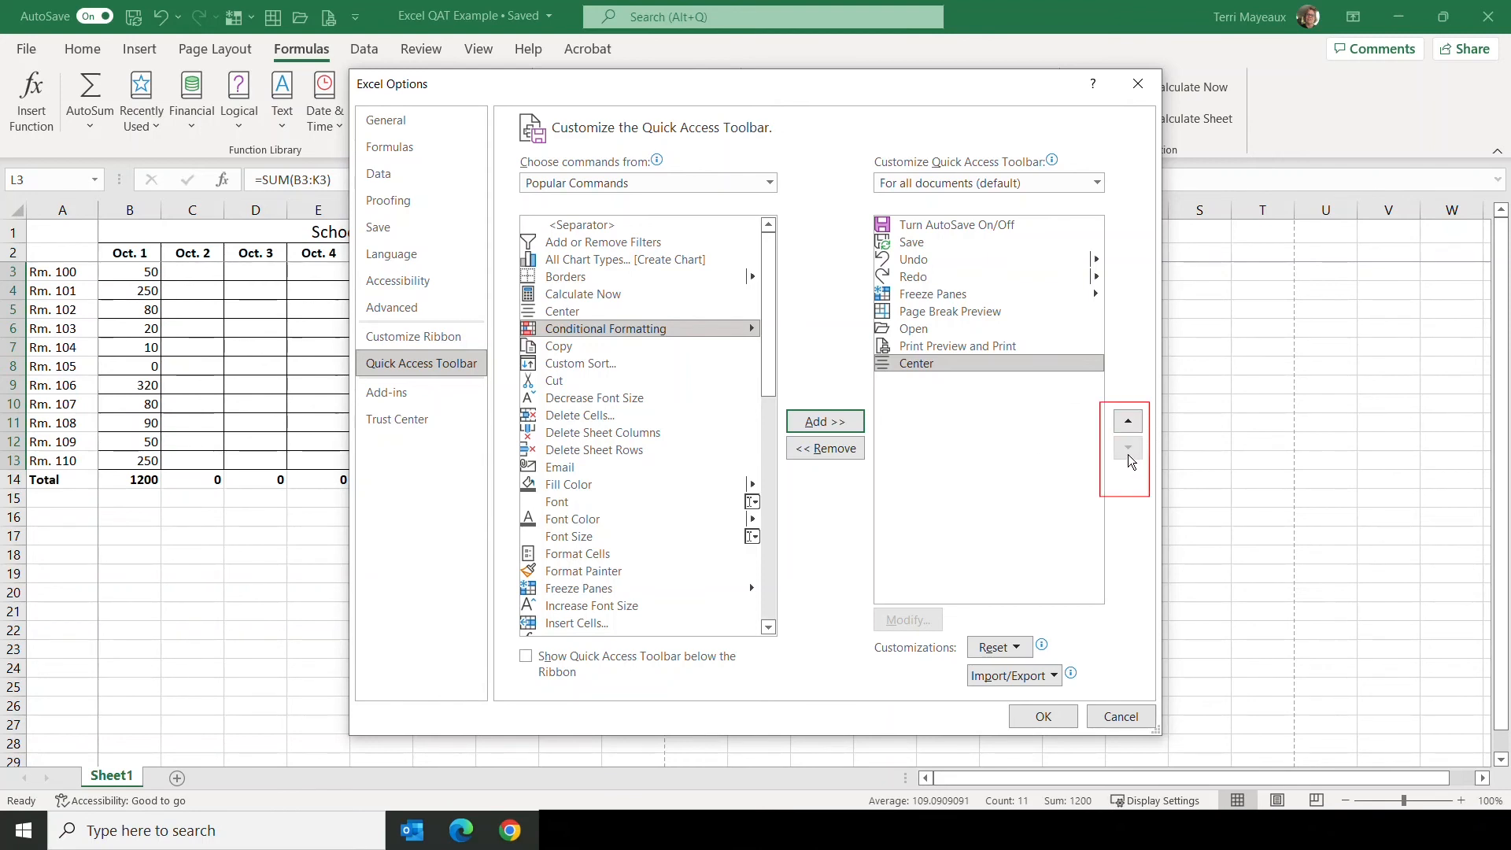
Step: Move Center up the toolbar's command order to just after Save, and return it to the end of the list
click(1126, 420)
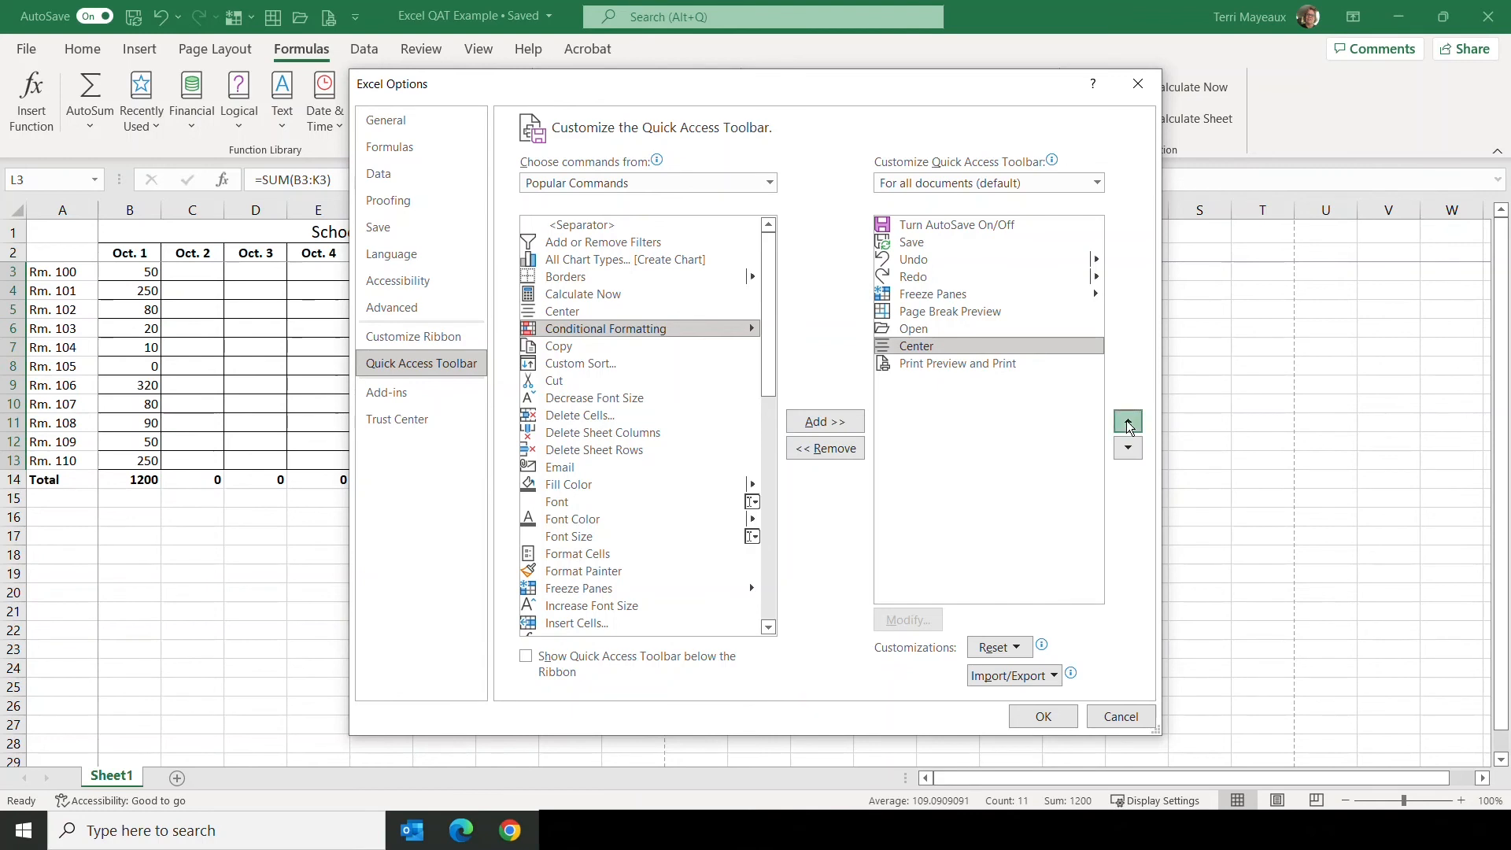
click(1126, 420)
click(1126, 420)
click(1126, 420)
click(1126, 420)
click(1126, 420)
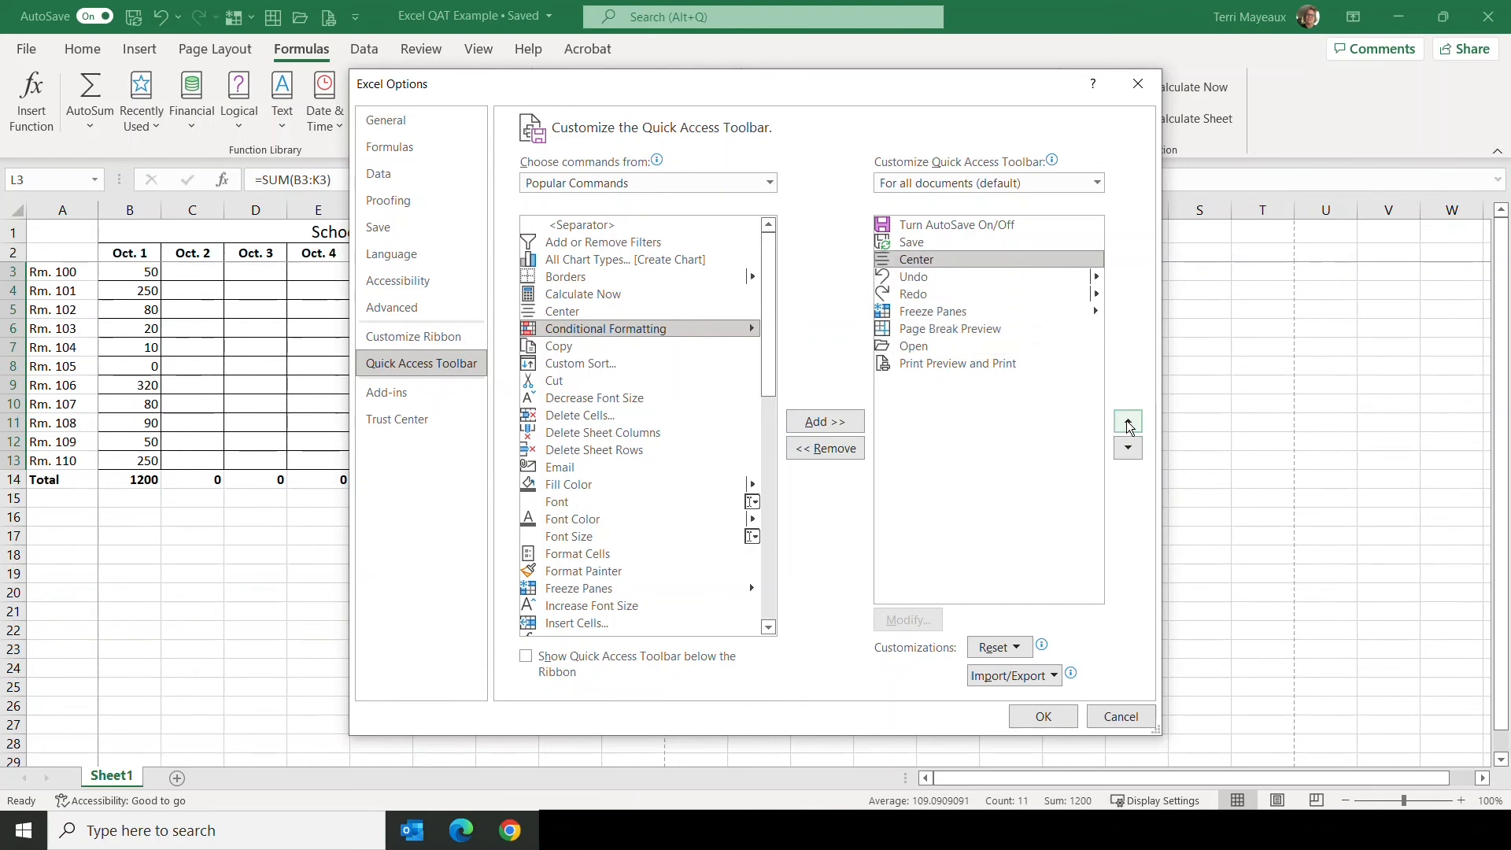
click(1128, 447)
click(1129, 447)
click(1128, 447)
click(1128, 446)
click(1128, 447)
click(1129, 447)
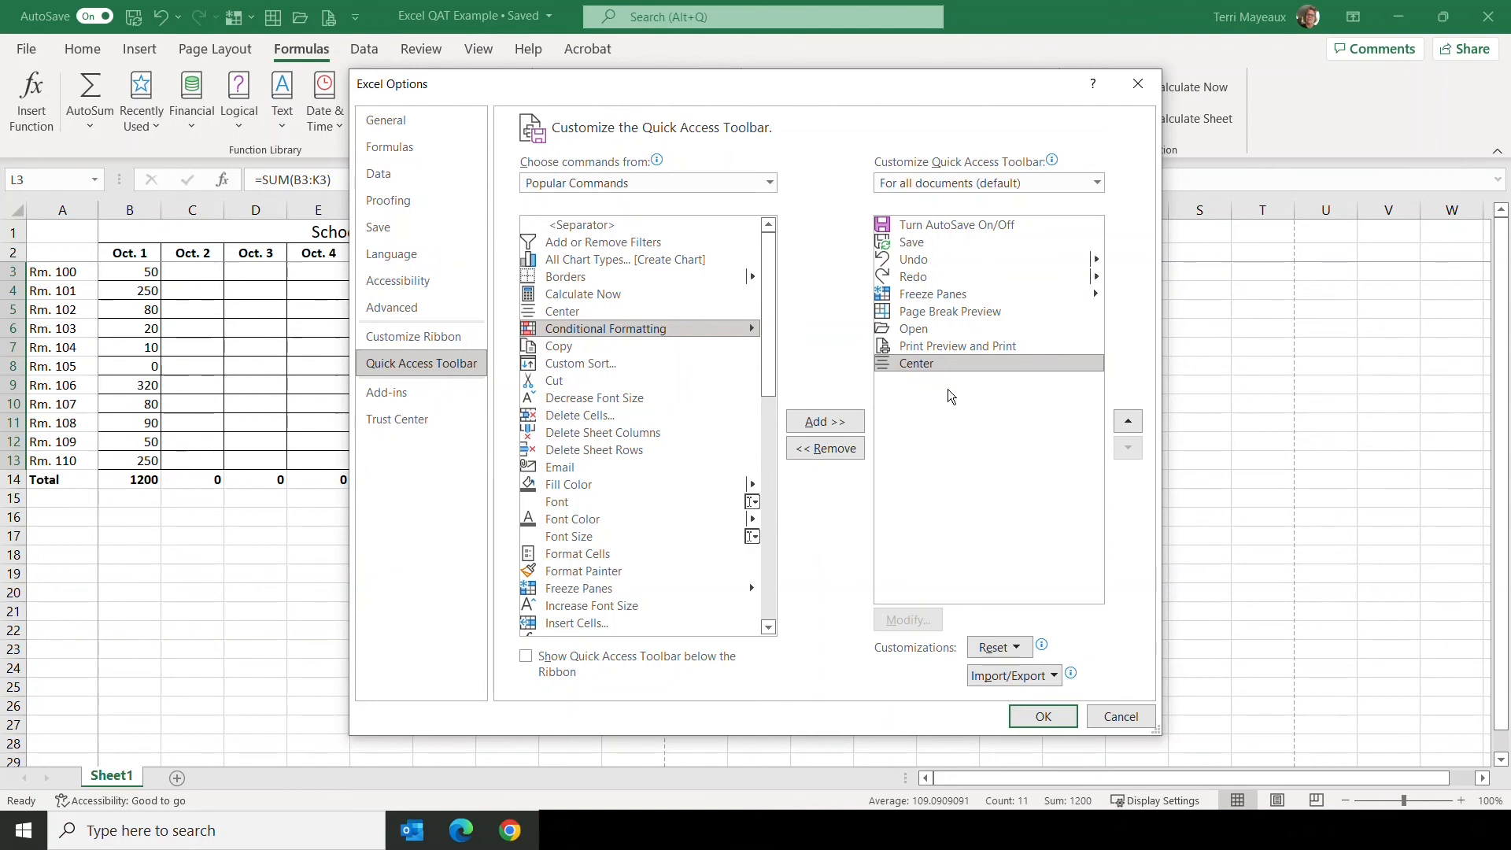
Step: Confirm the Excel Options changes, and remove the Center command from the Quick Access Toolbar
click(1044, 717)
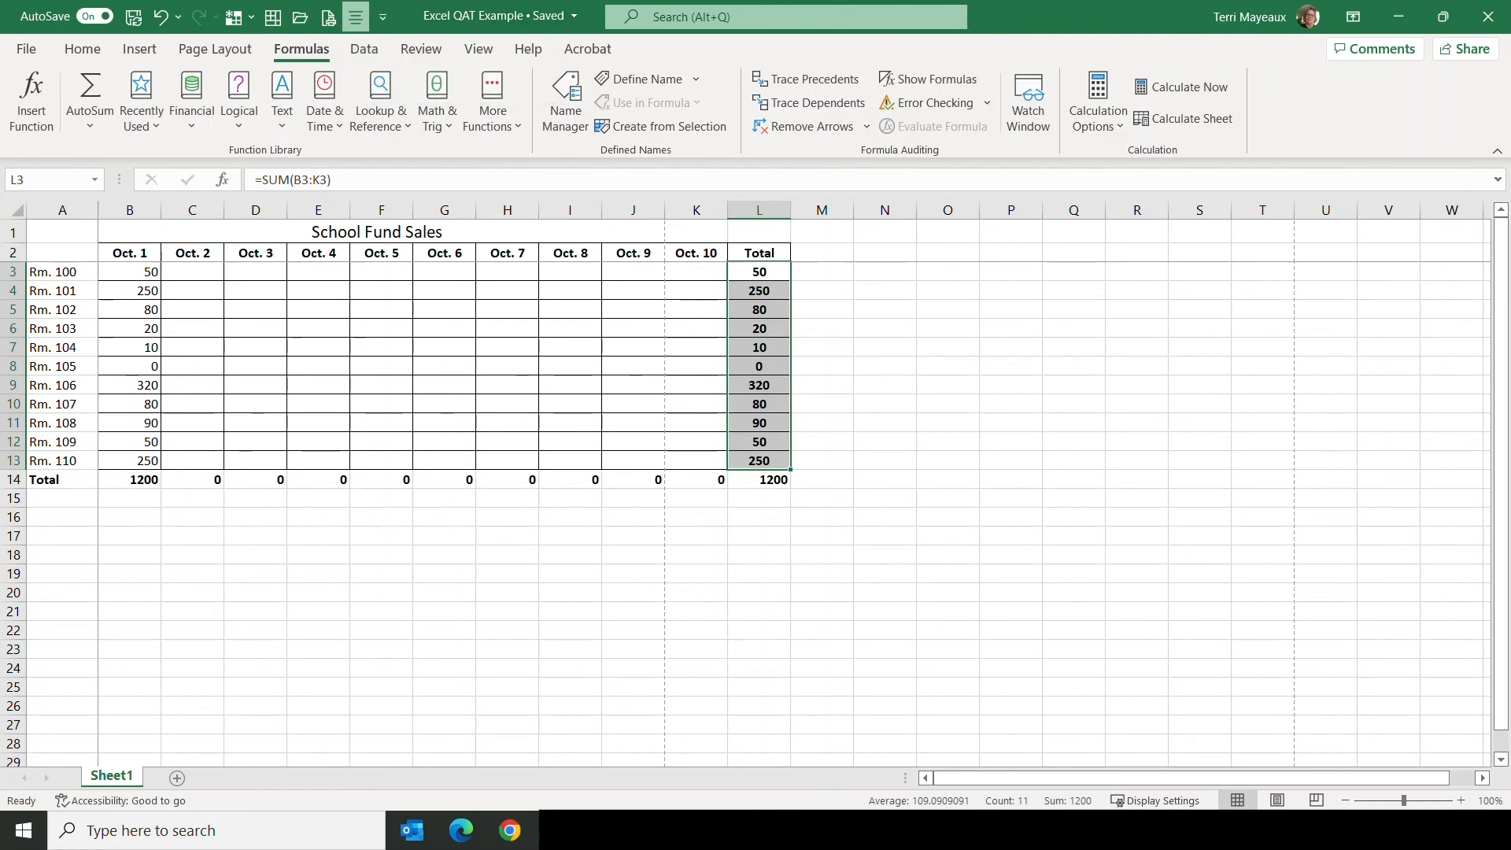
right_click(356, 21)
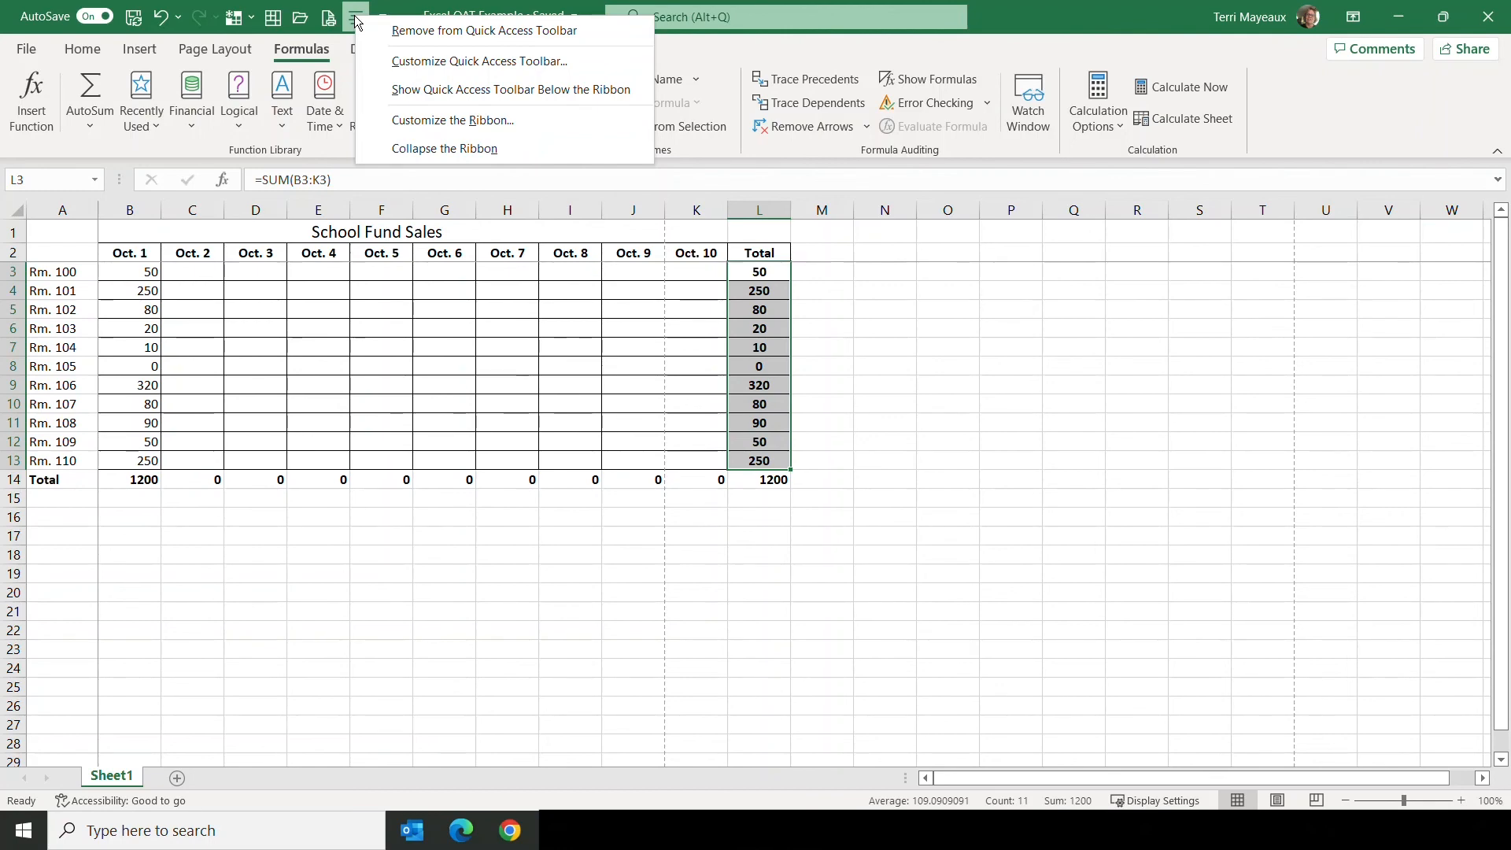
click(464, 31)
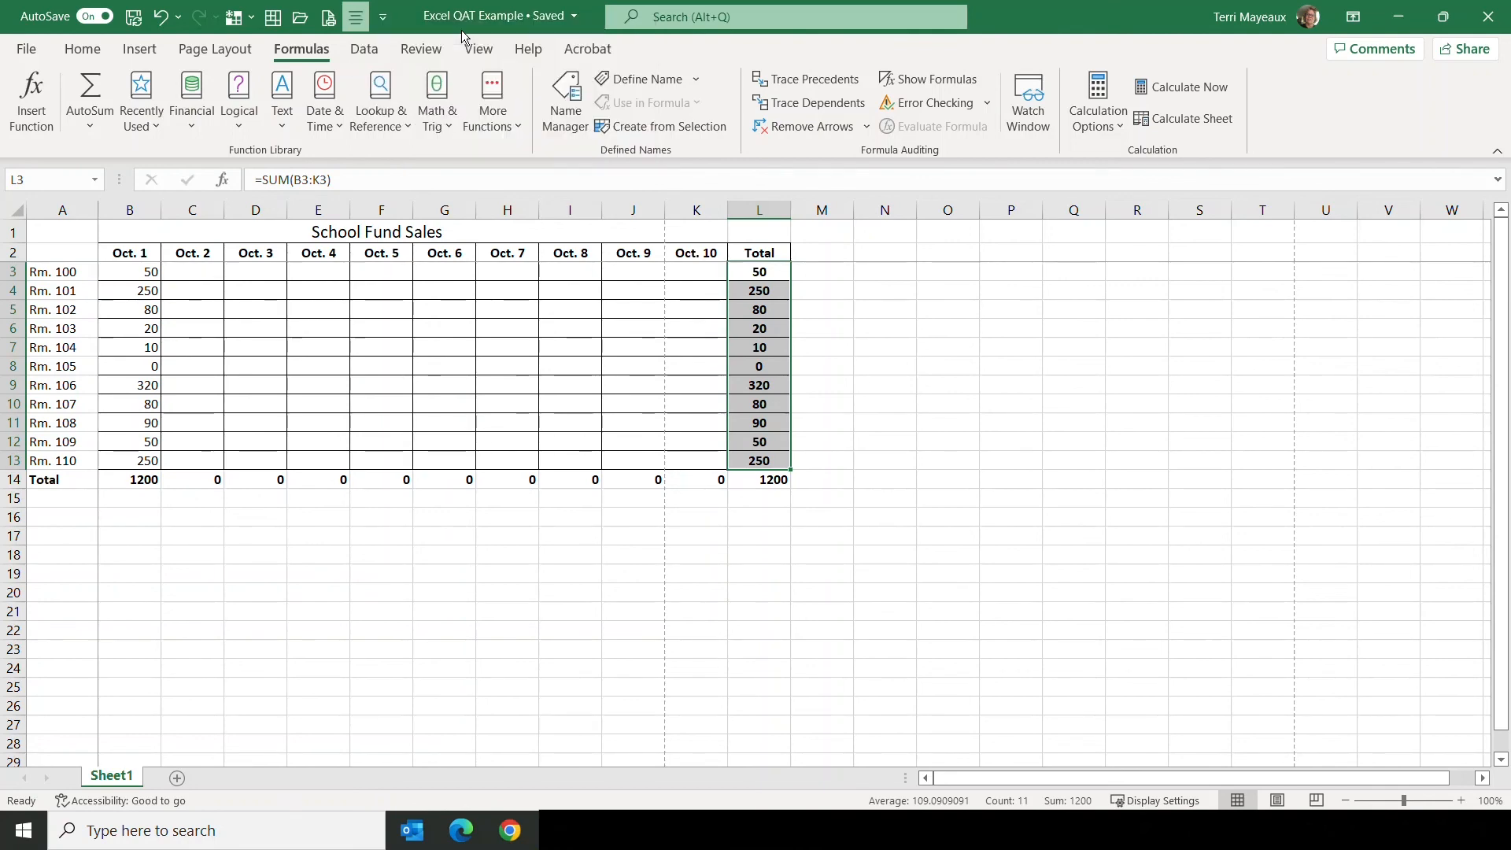